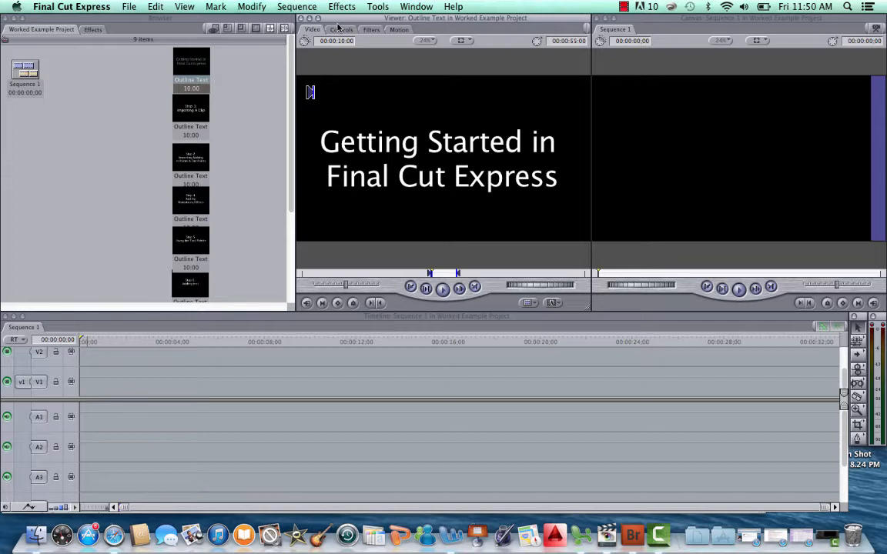
Step: Bring the Browser, Viewer, Canvas and Timeline windows into focus in turn, and move the Timeline playhead to about 00:00:07;18
click(160, 27)
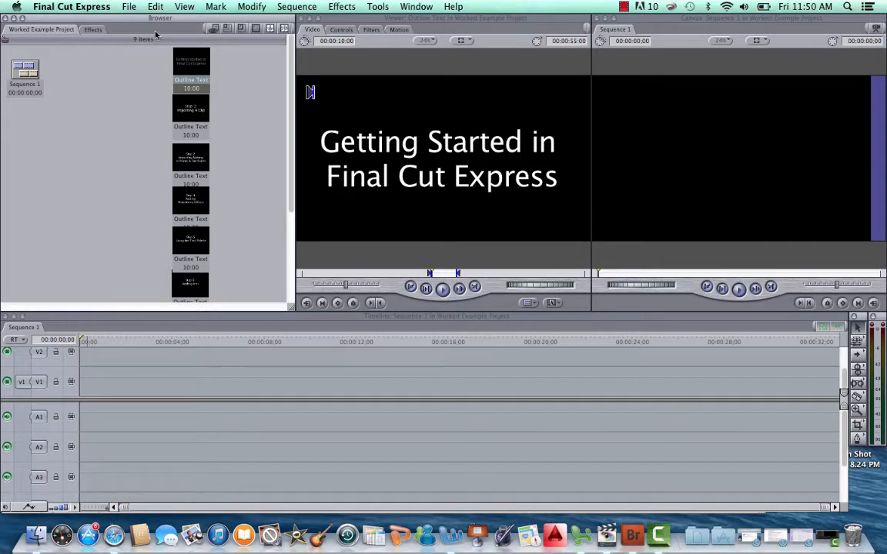
click(329, 16)
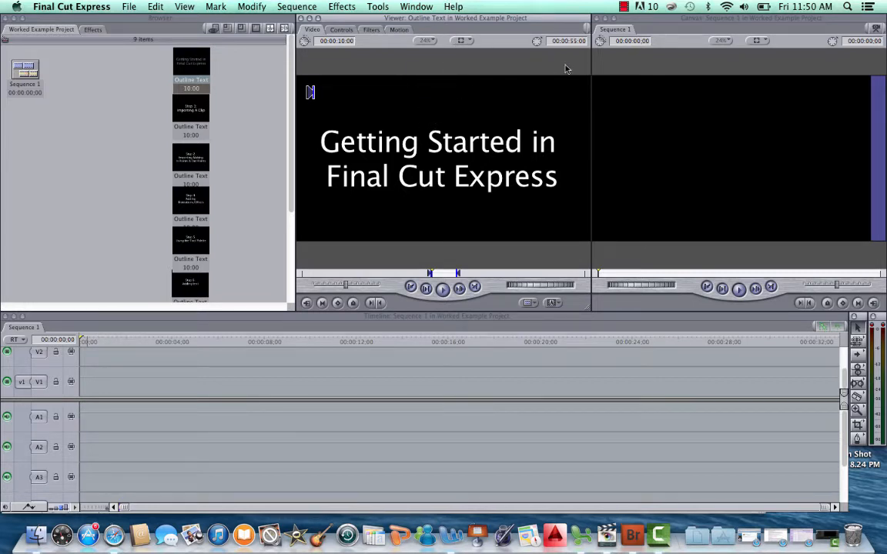
click(615, 24)
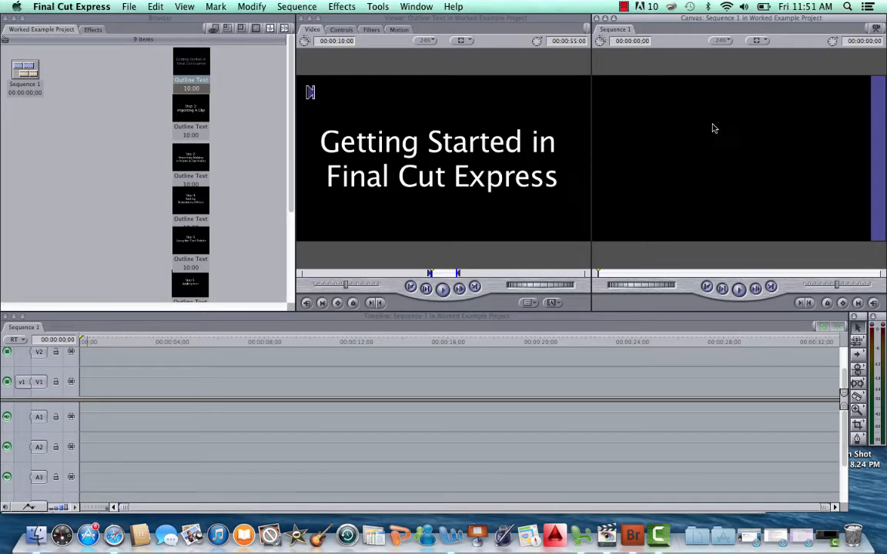
click(428, 320)
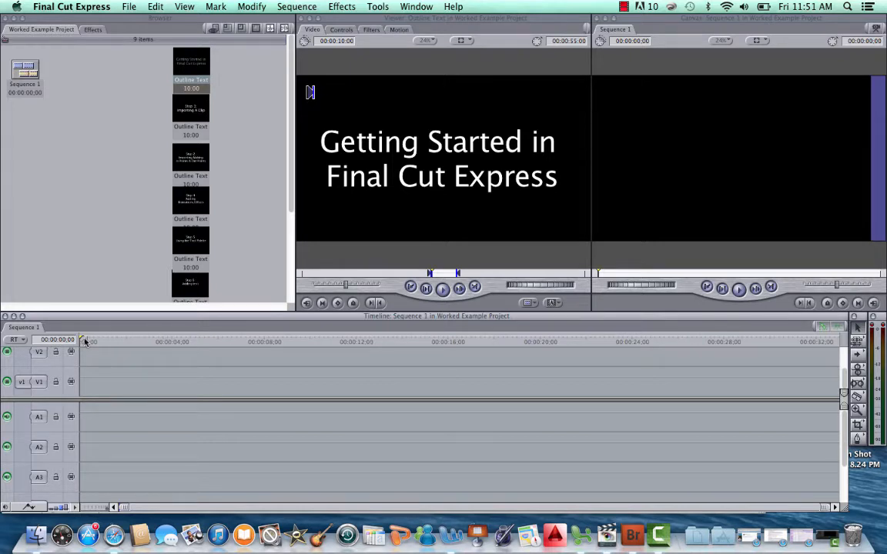
drag(85, 342, 255, 342)
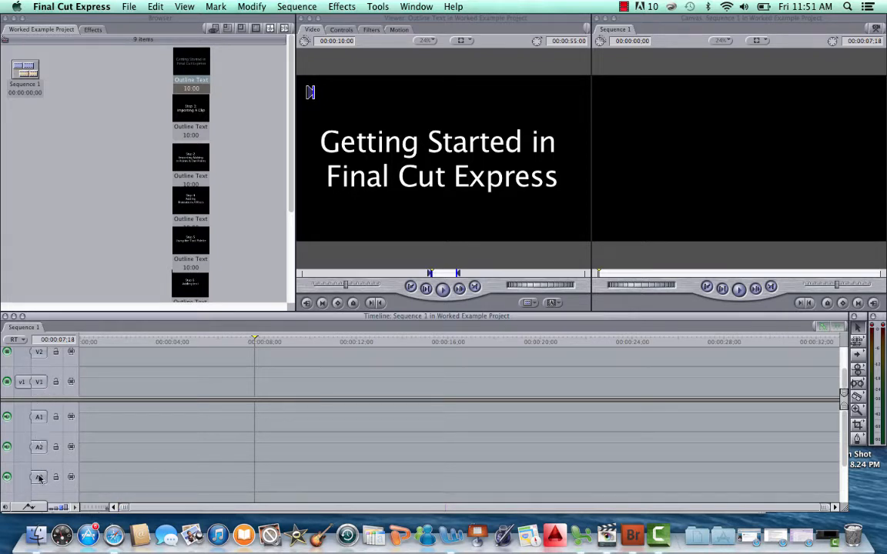
Step: Switch tracks A1 and V1 off and back on one at a time, and lock and unlock track V1
click(7, 418)
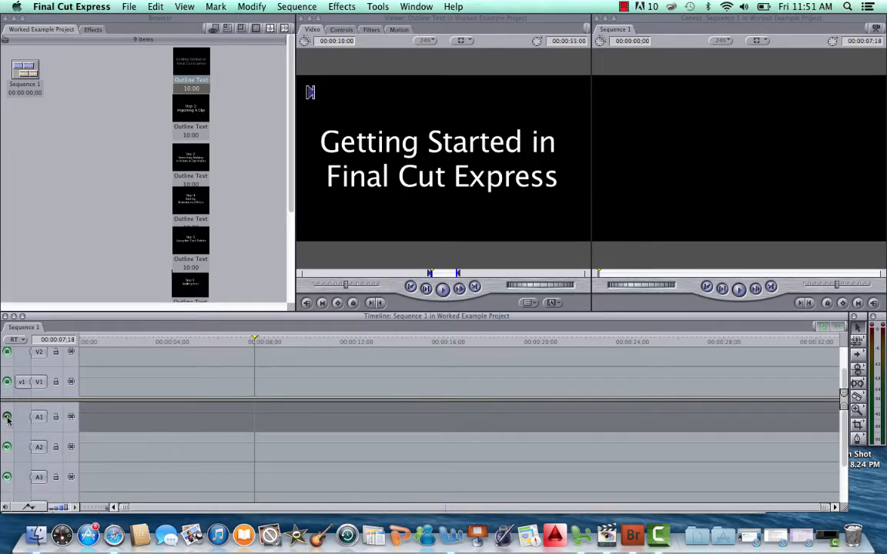
click(7, 381)
click(7, 417)
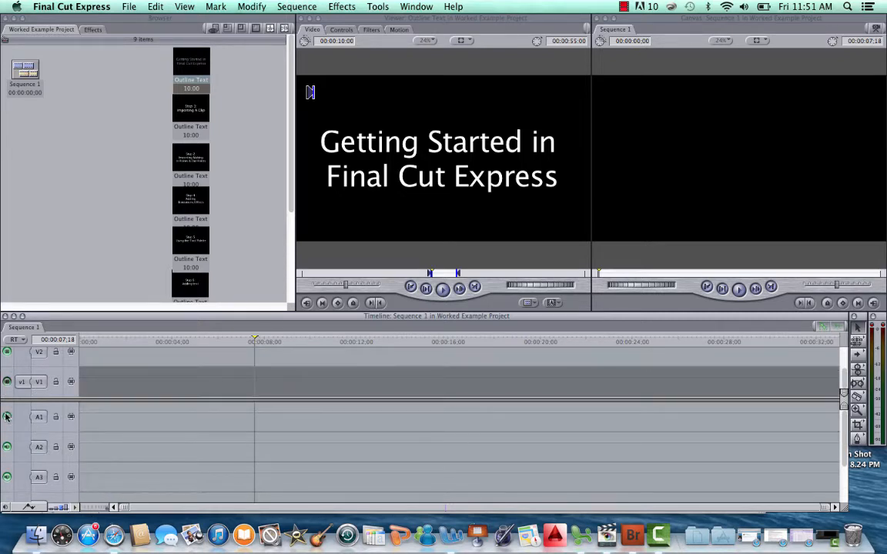
click(7, 383)
click(55, 382)
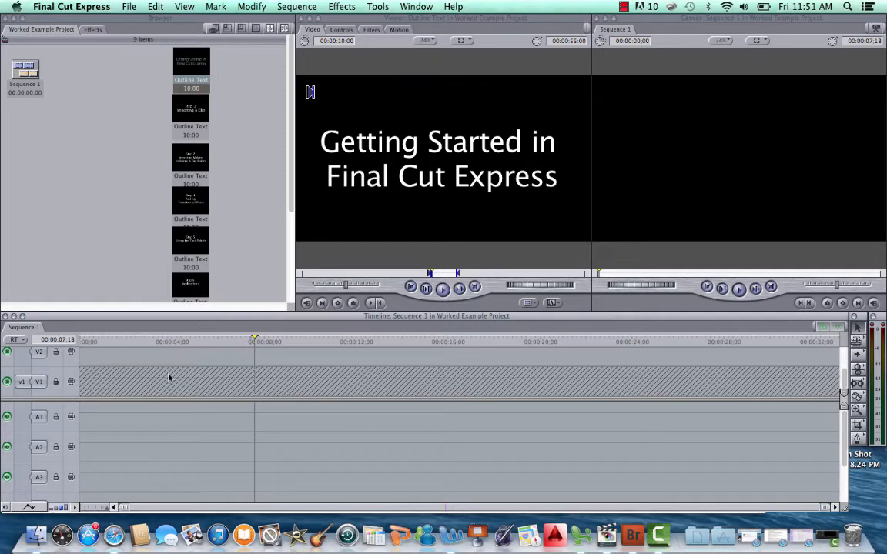
click(55, 382)
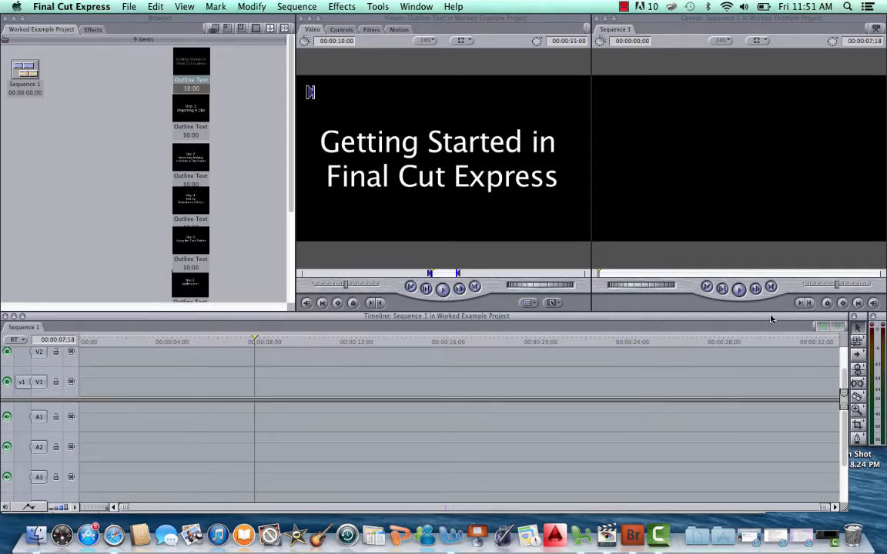
Step: Toggle the Timeline's snapping and linked selection settings
click(838, 328)
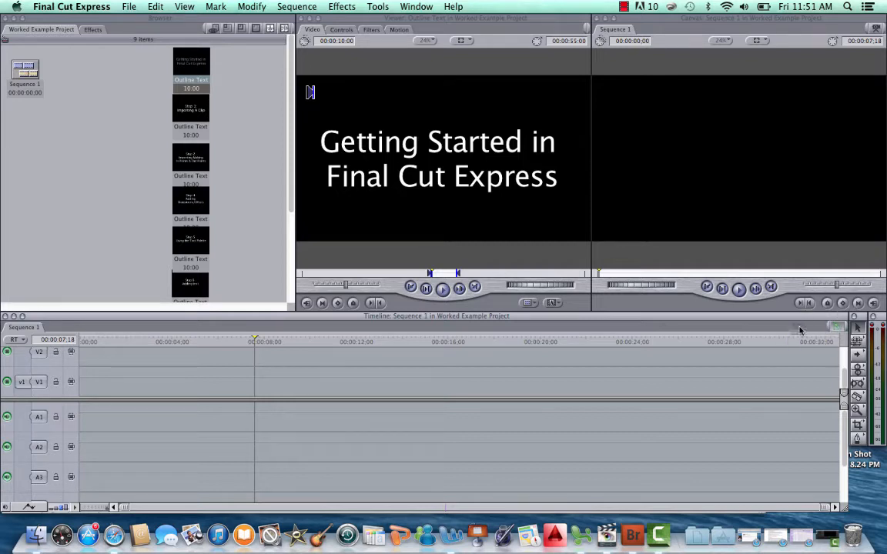
click(814, 327)
Step: Minimize and restore the Canvas window, and rearrange the workspace with the Small Windows layout
click(604, 21)
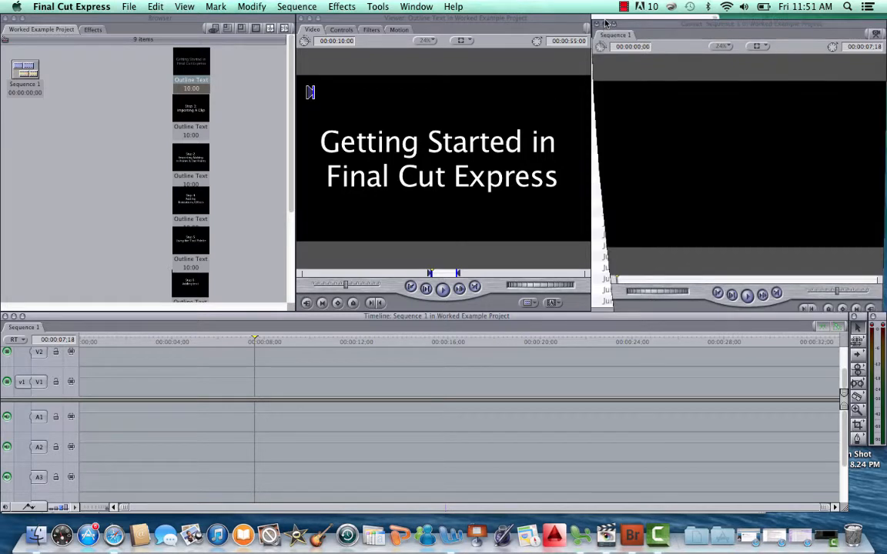
click(828, 531)
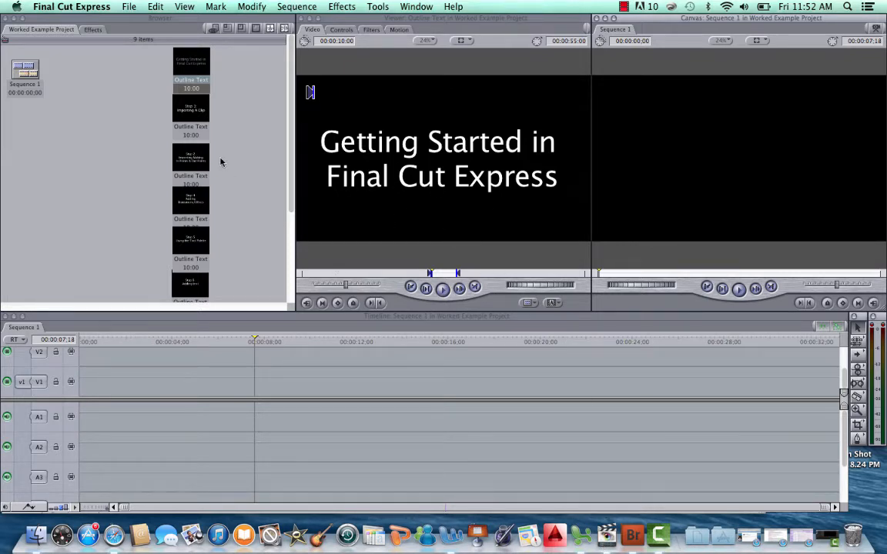
click(422, 7)
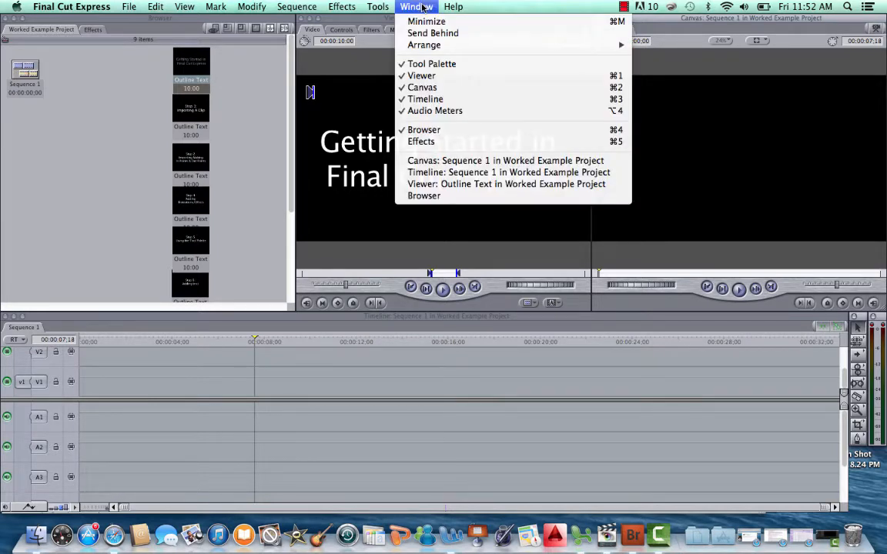
mouse_move(424, 46)
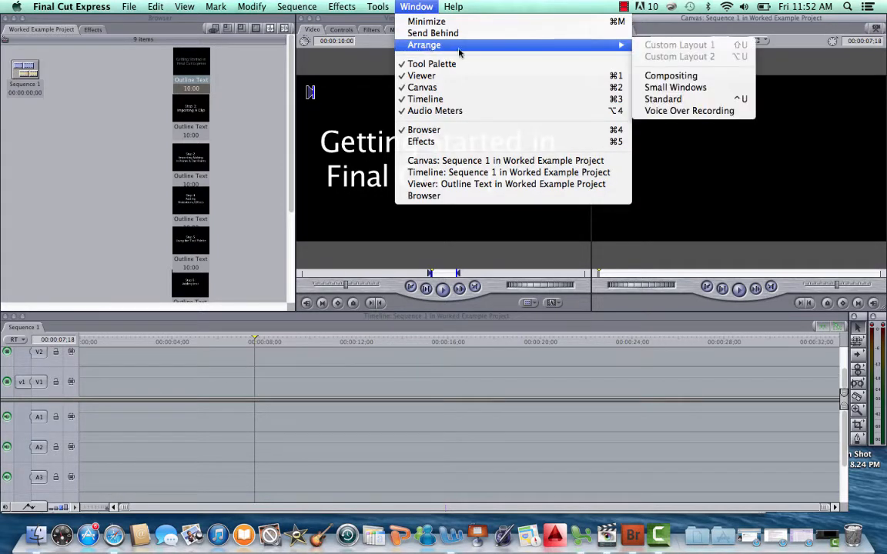
click(650, 87)
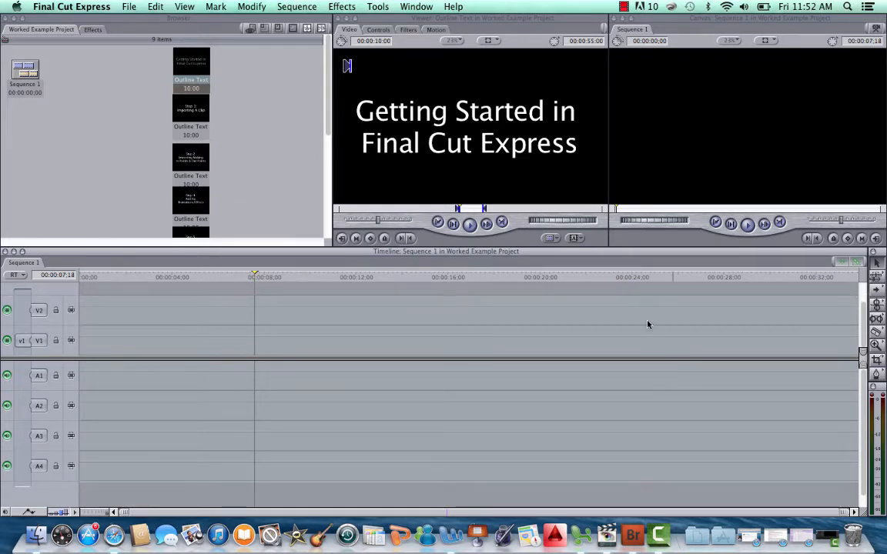
Step: Load the "Step 1: Importing A Clip" title from the Browser into the Viewer
double_click(189, 115)
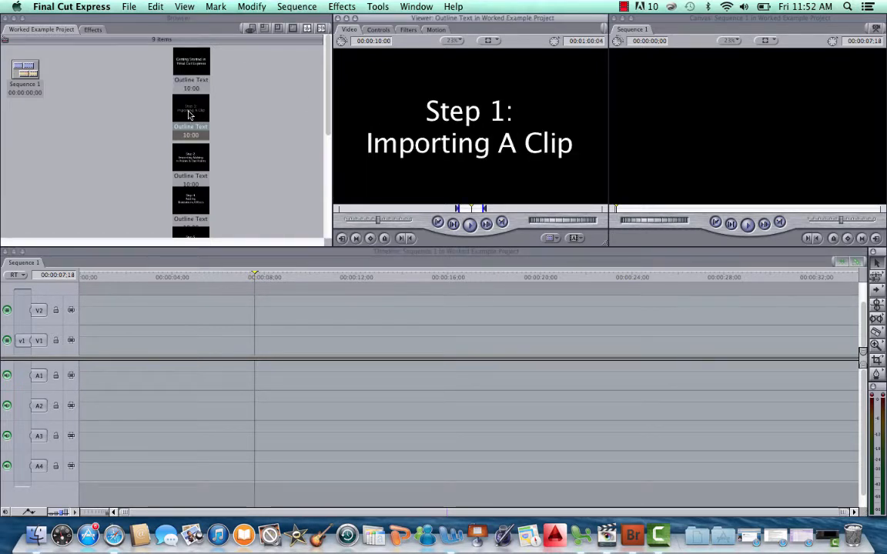
Step: Look through the folders on the HS-126-IM2704 drive for files to import, and cancel the import
click(127, 6)
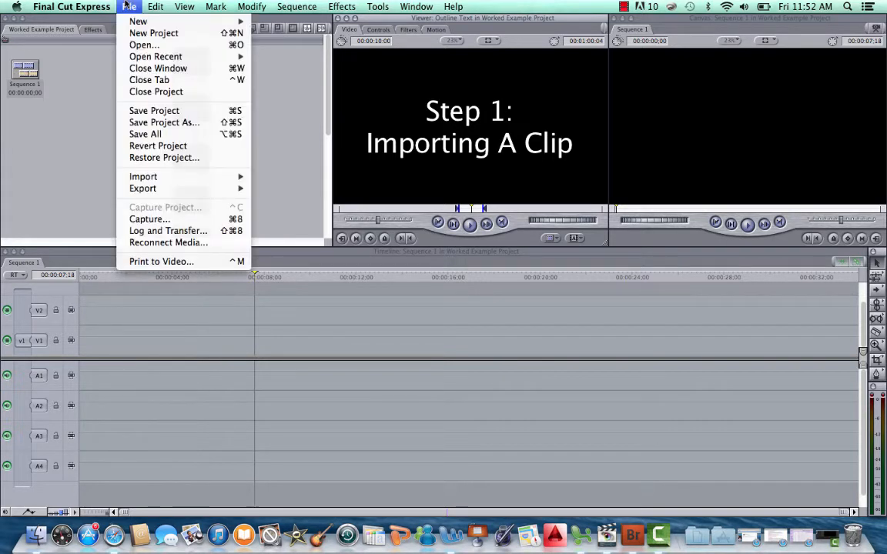
mouse_move(184, 177)
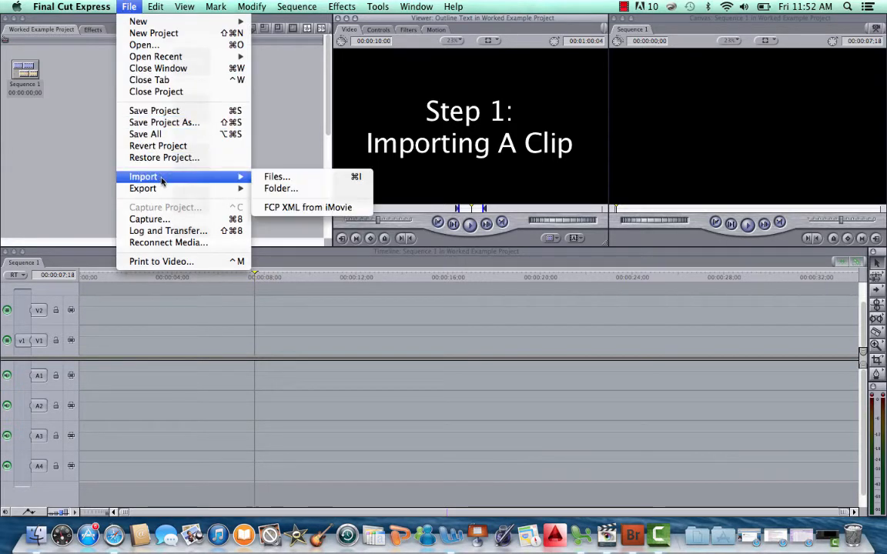
click(267, 178)
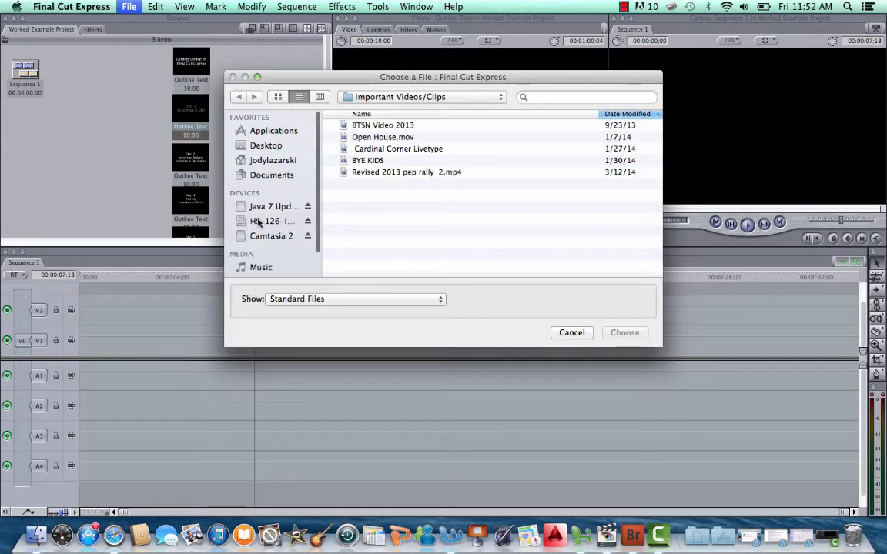
click(260, 222)
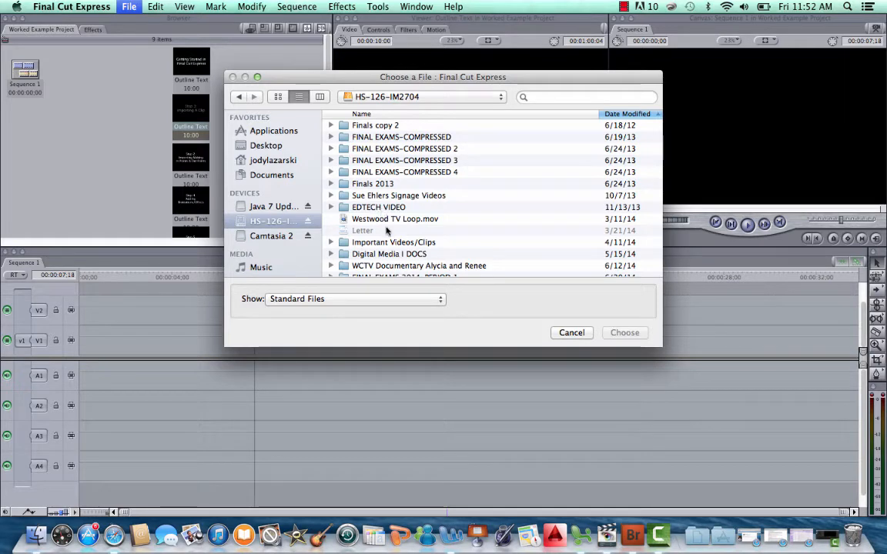
scroll(387, 229, down, 4)
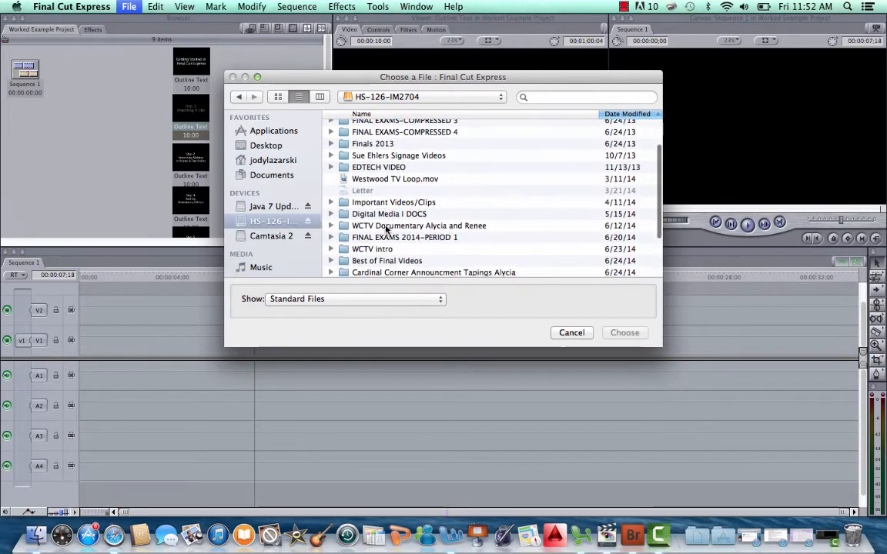
scroll(388, 230, down, 2)
scroll(388, 219, down, 3)
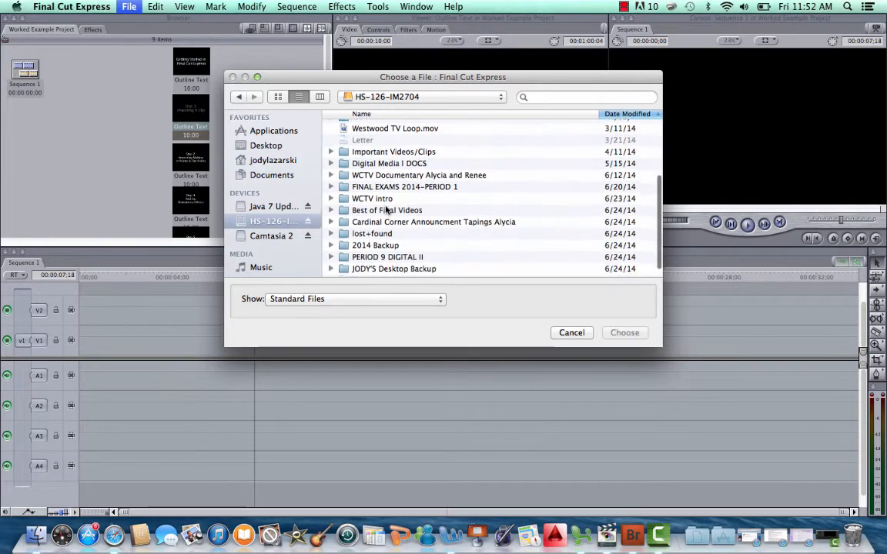
scroll(387, 210, down, 1)
scroll(387, 210, up, 1)
scroll(388, 210, up, 5)
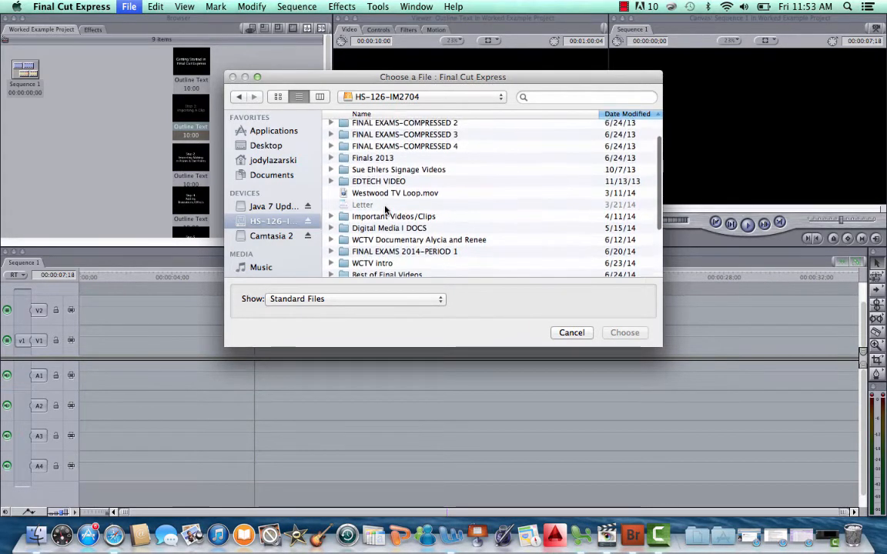
scroll(387, 210, up, 2)
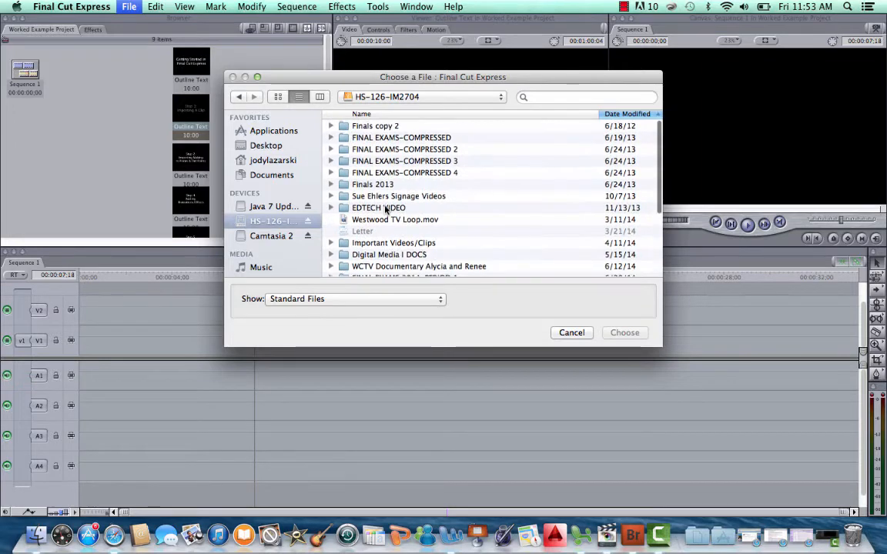
scroll(384, 256, down, 1)
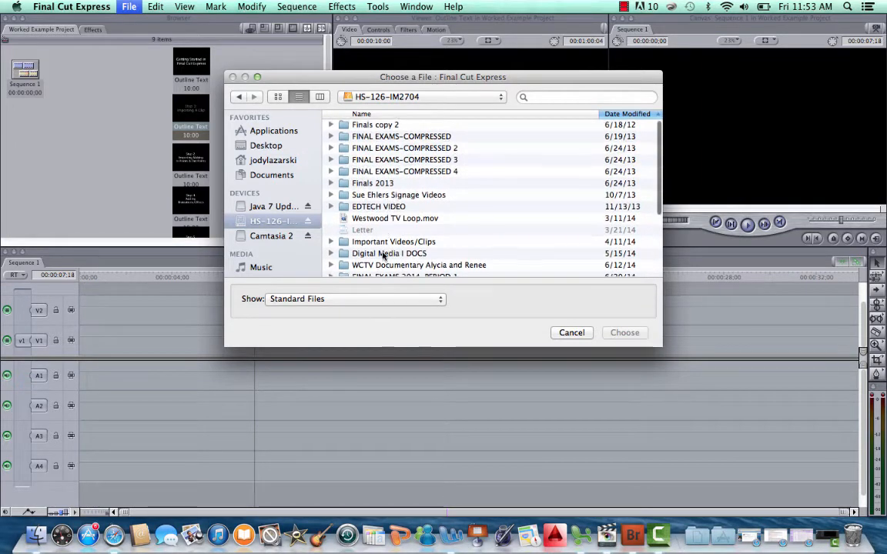
scroll(383, 256, down, 2)
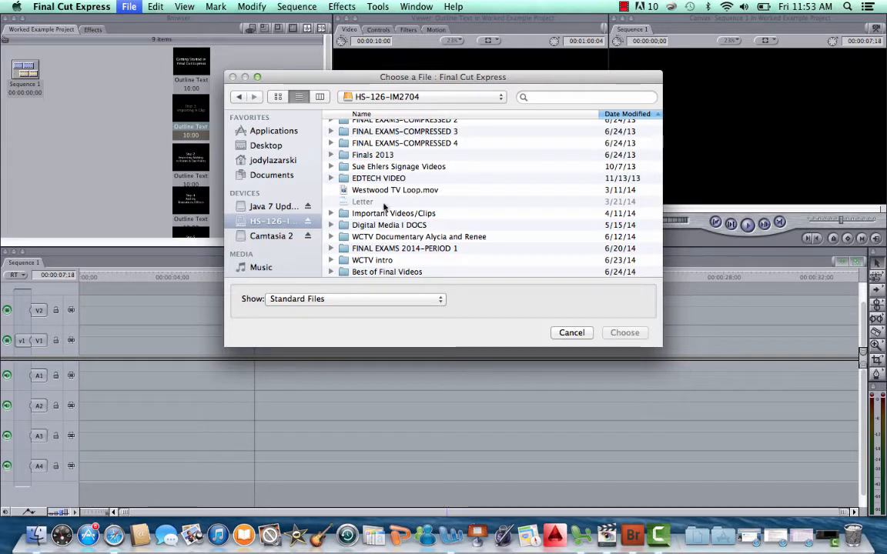
click(571, 332)
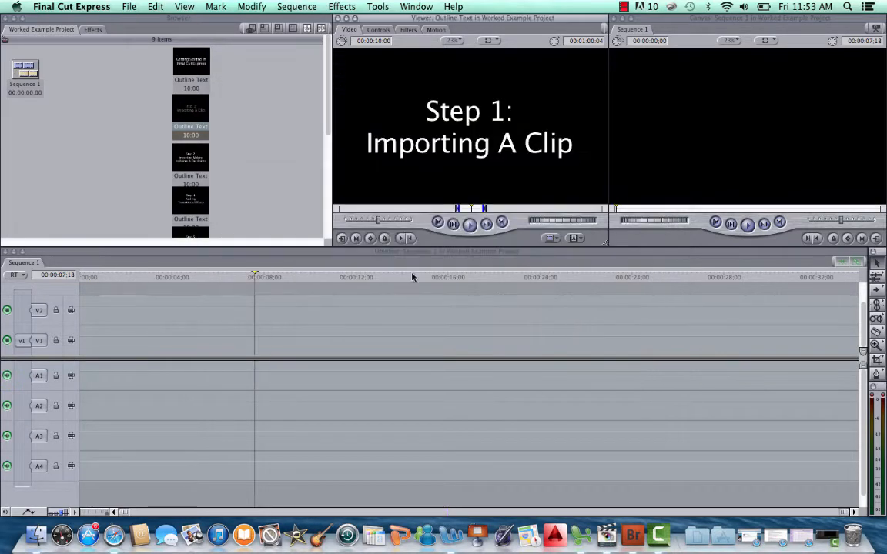
Step: Open the Log and Transfer window to examine its clip list, queue and logging fields, and close it
click(72, 6)
mouse_move(133, 13)
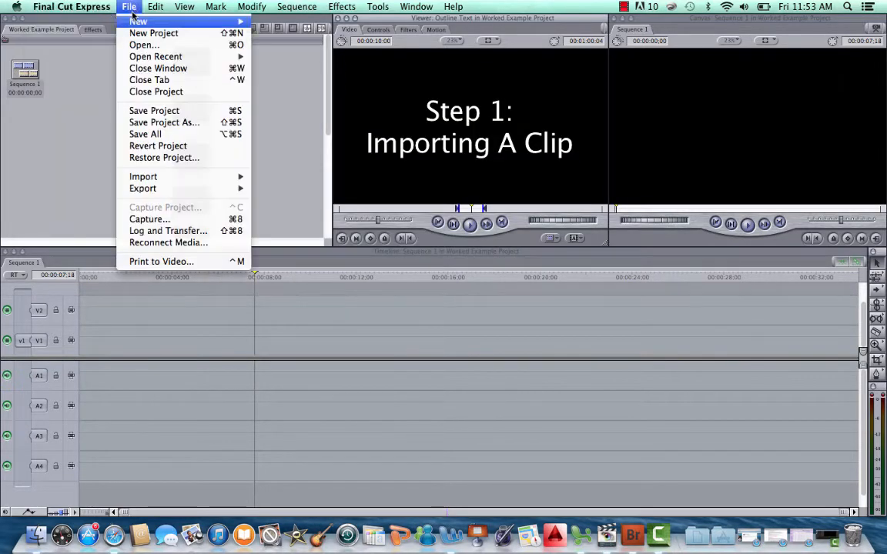
click(168, 230)
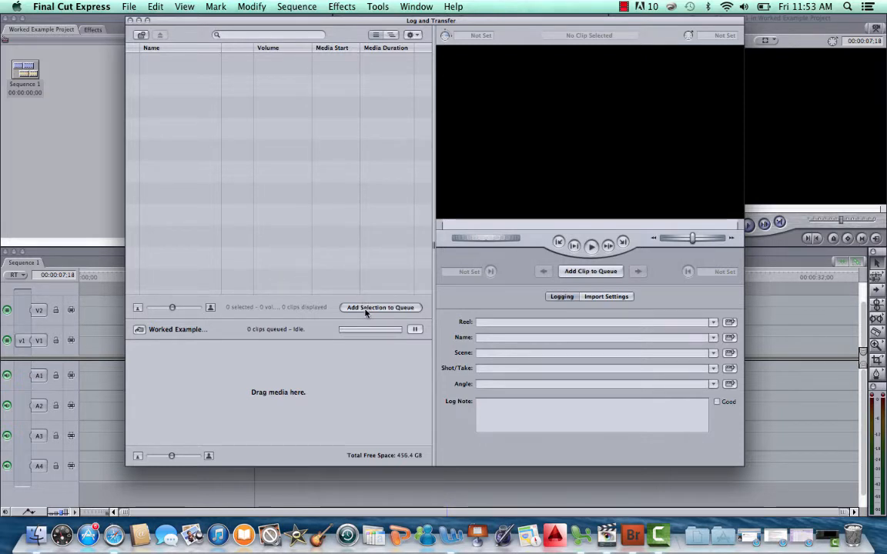
click(131, 21)
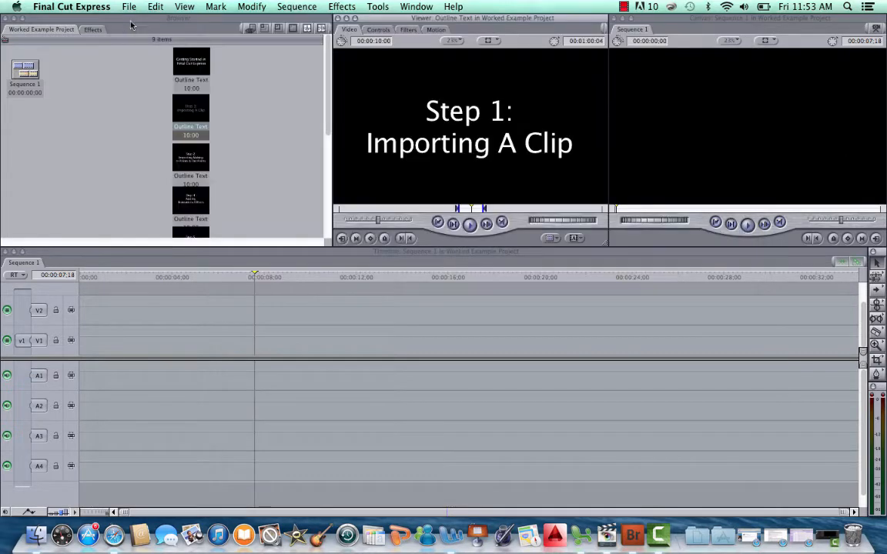
Step: Import the HD final project video dated 6/7/13 from the Best of Final Videos folder into the project
click(129, 6)
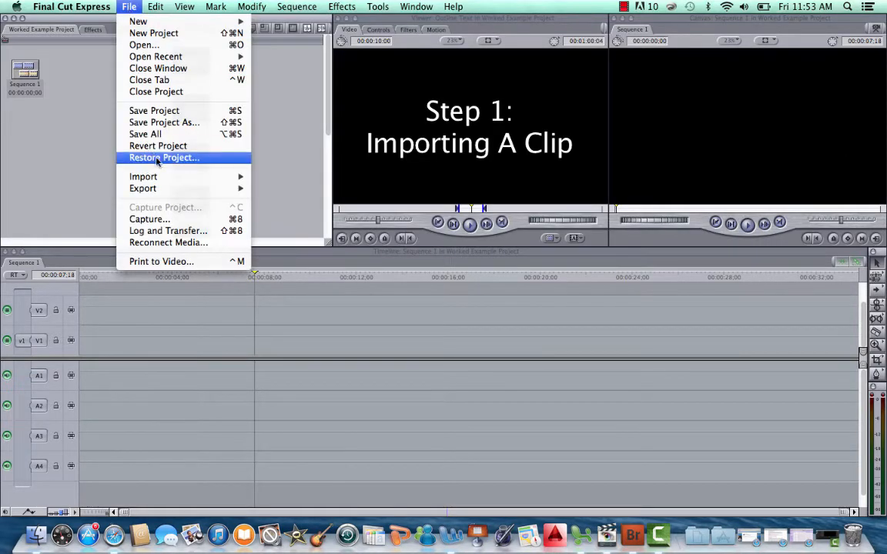
mouse_move(158, 176)
click(277, 176)
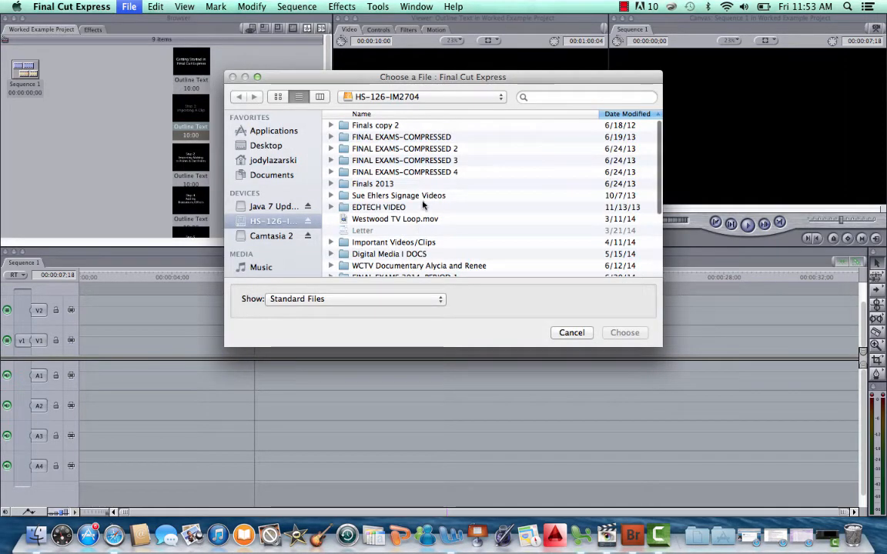
scroll(405, 258, down, 2)
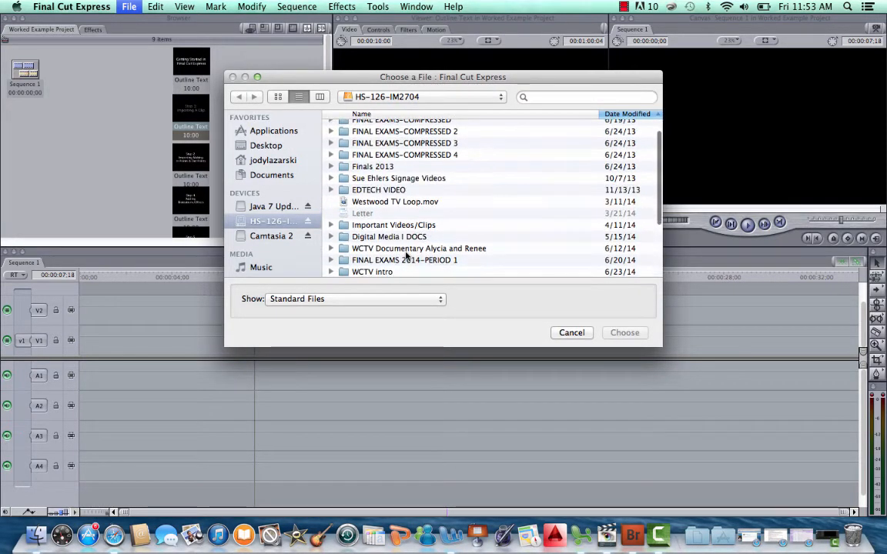
scroll(406, 256, down, 3)
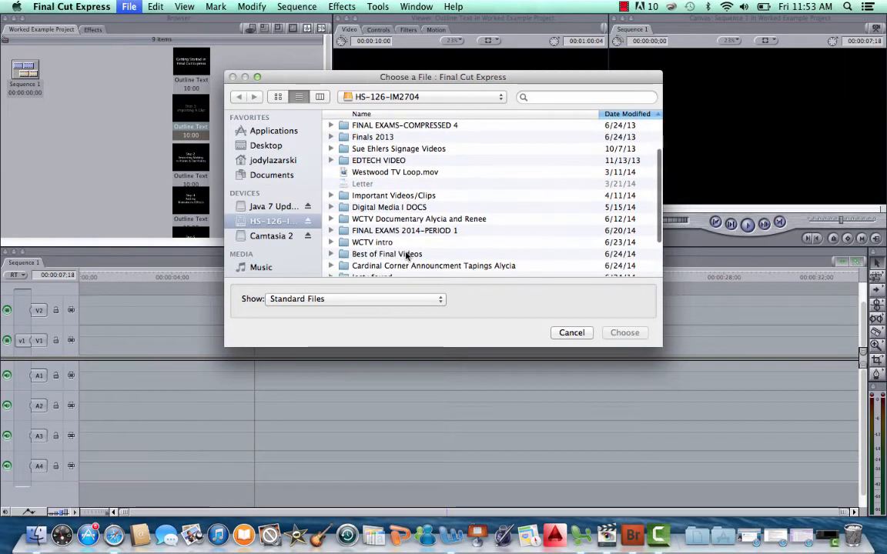
double_click(392, 255)
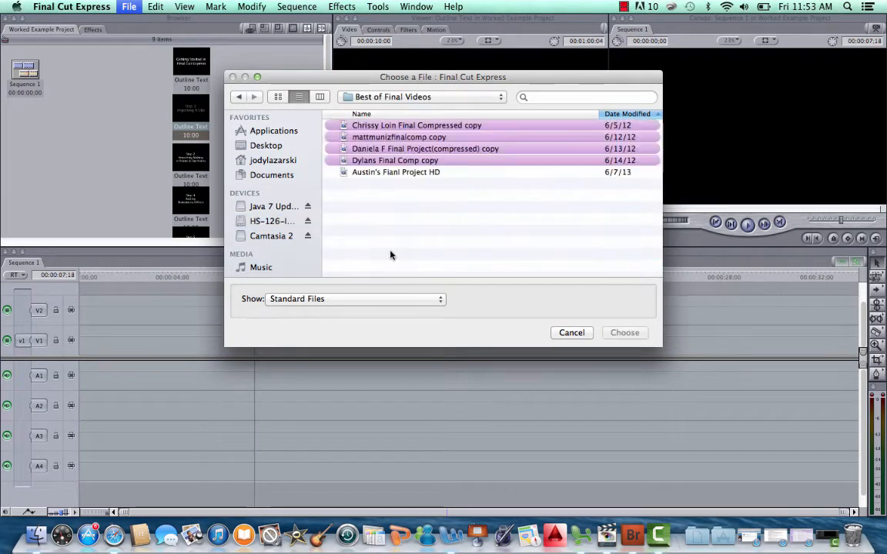
click(405, 173)
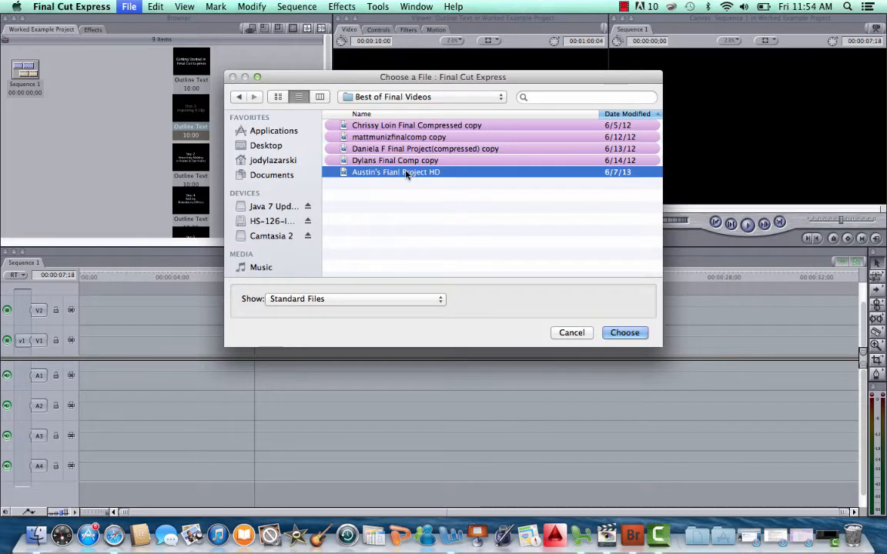
click(623, 333)
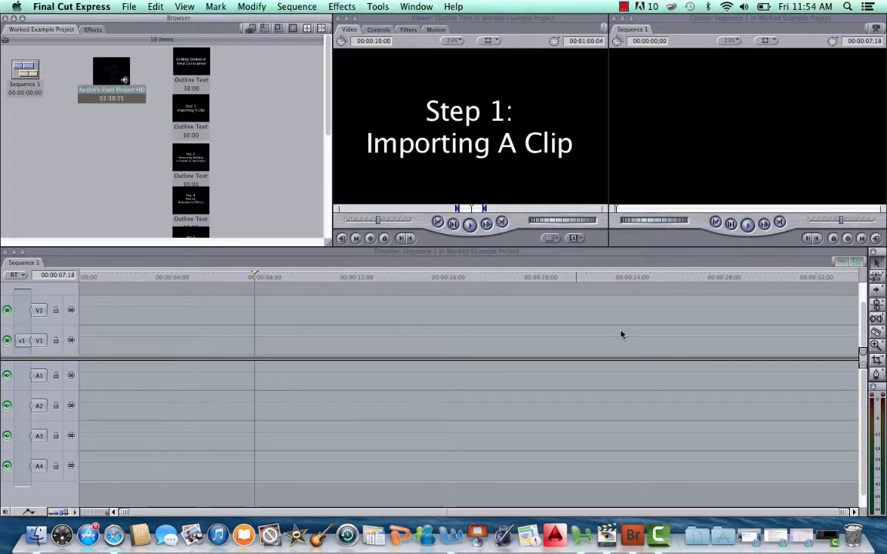
Step: Preview the imported clip in the Viewer up to about 24 seconds, and load the "Step 2: Making In Points & Out Points" title
double_click(102, 83)
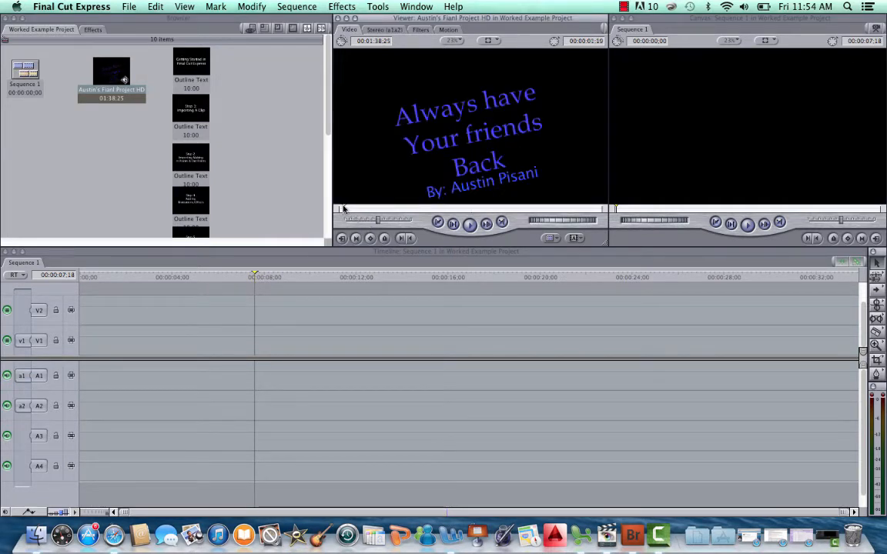
mouse_move(355, 209)
mouse_down()
mouse_move(447, 211)
mouse_move(359, 213)
mouse_up()
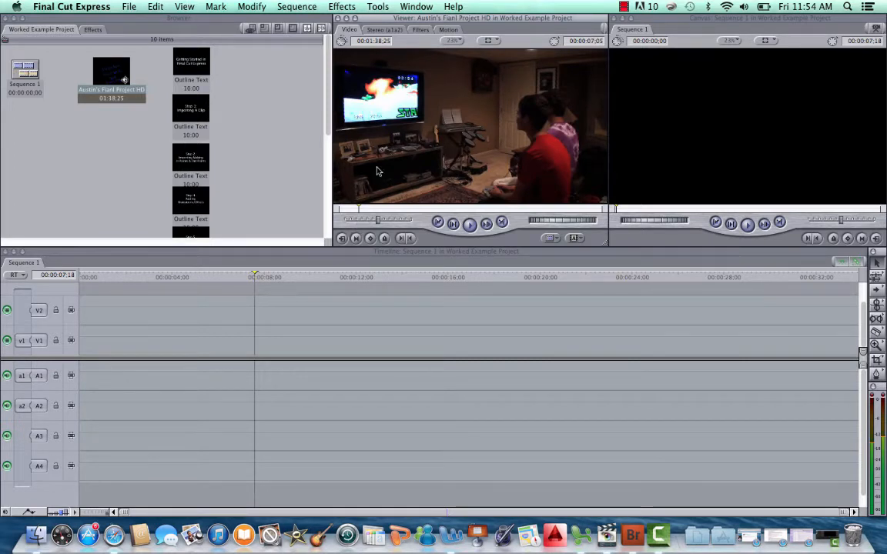
drag(361, 212, 398, 212)
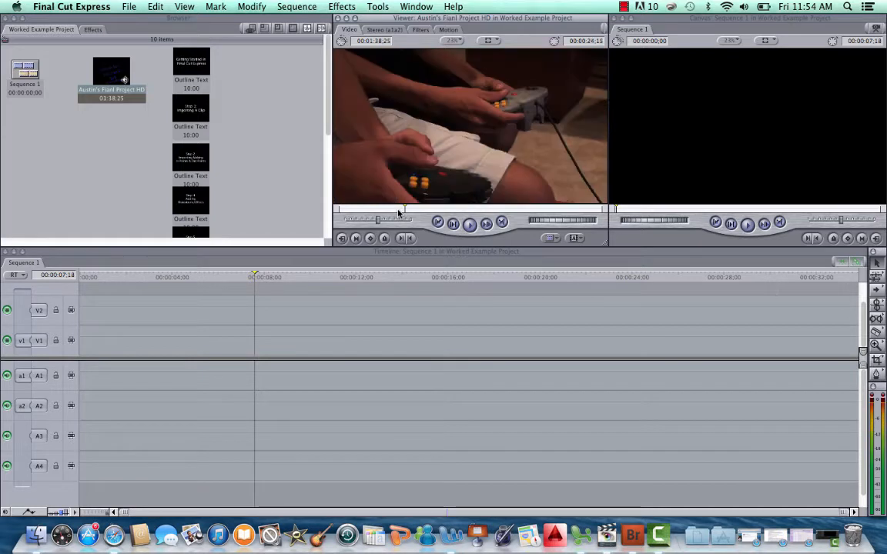
double_click(206, 159)
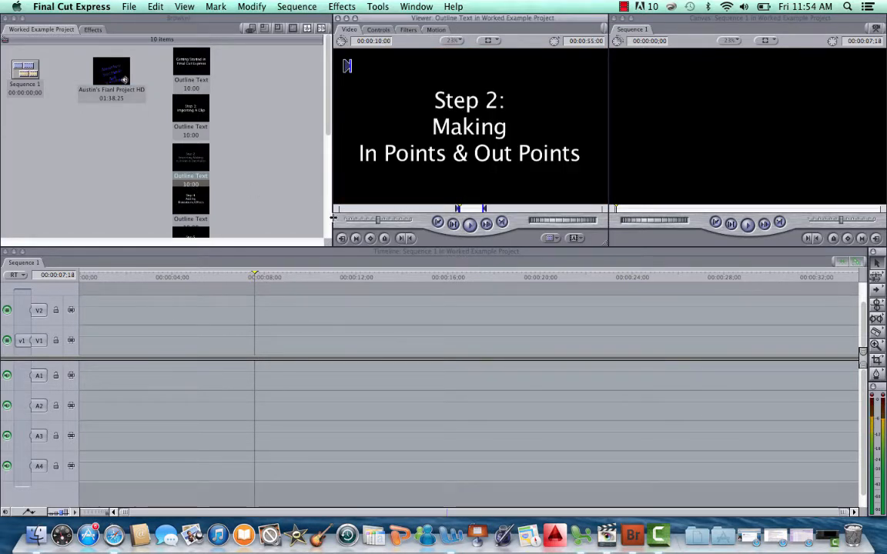
Step: Load the imported clip into the Viewer and mark an In point at about 00:00:12;01 and an Out point at 00:00:21;00
click(123, 71)
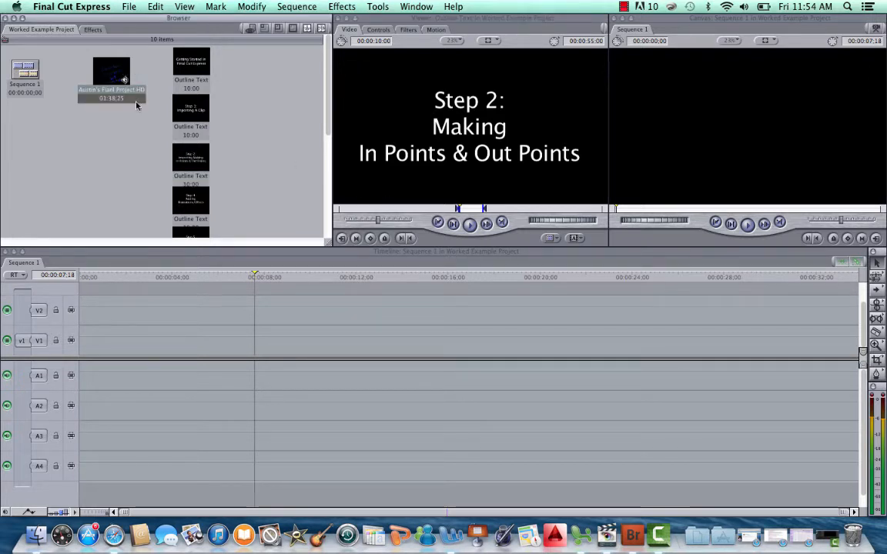
double_click(108, 69)
drag(370, 207, 371, 209)
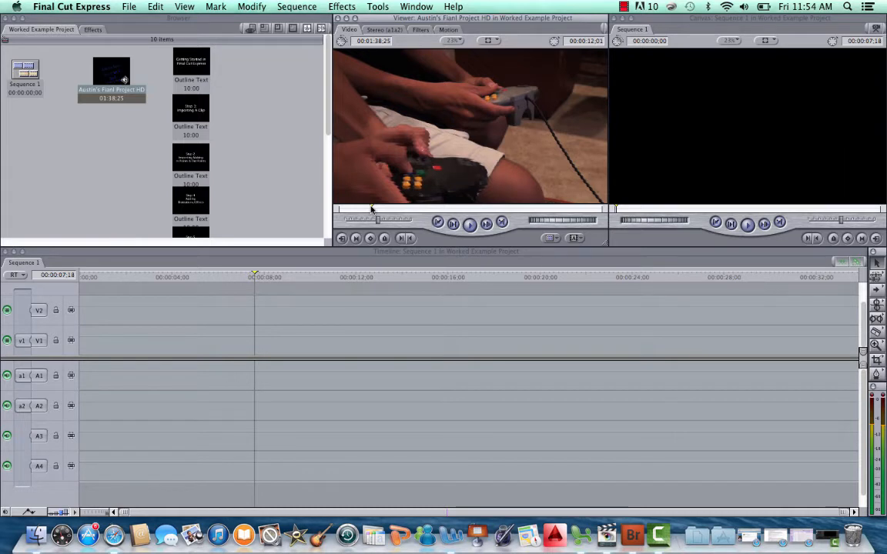
key(i)
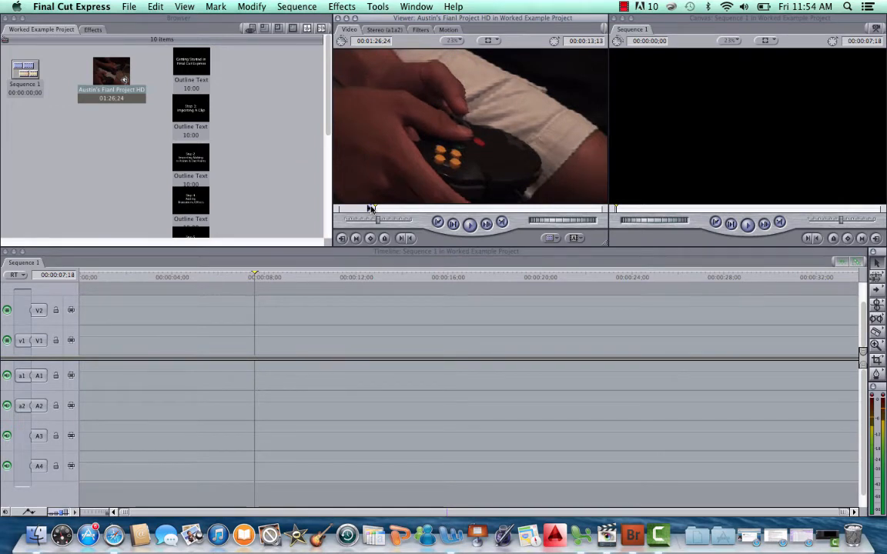
key(space)
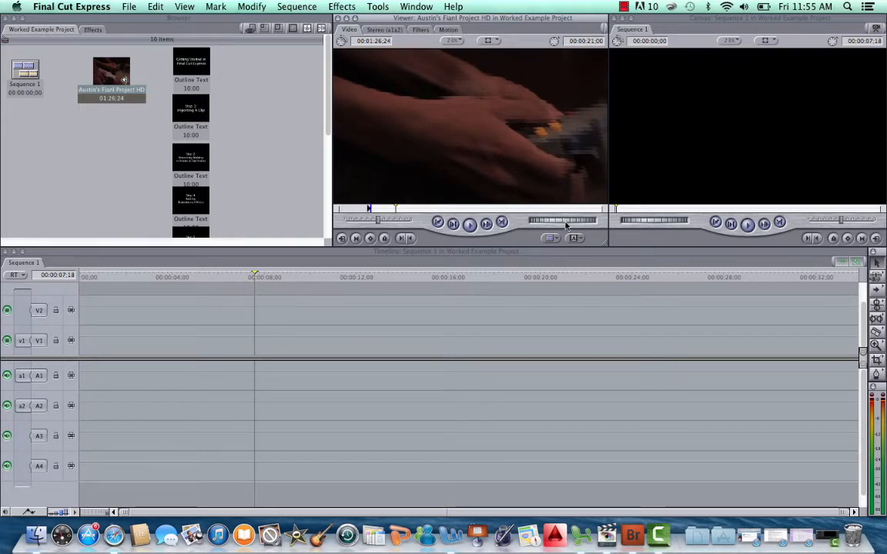
key(o)
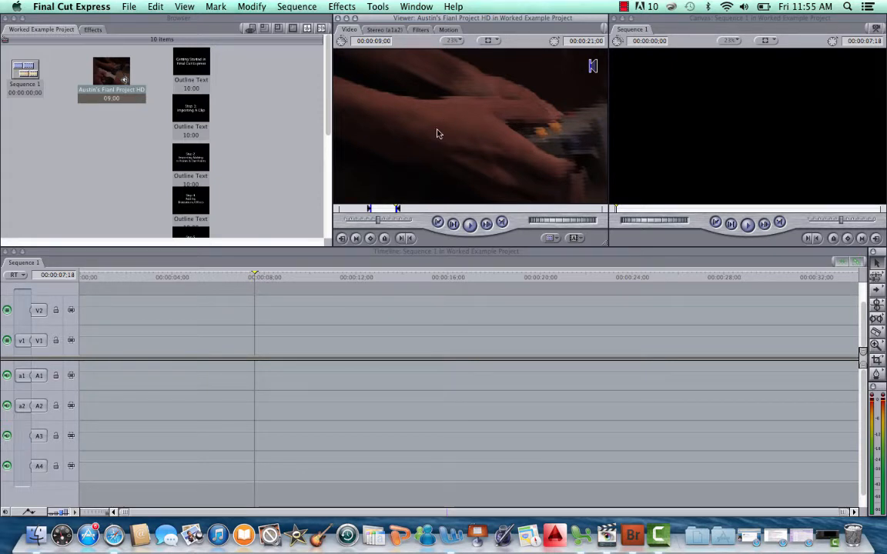
Step: Edit the marked section into Sequence 1 with a transition, and delete the empty gap before it on track V1
drag(436, 135, 854, 70)
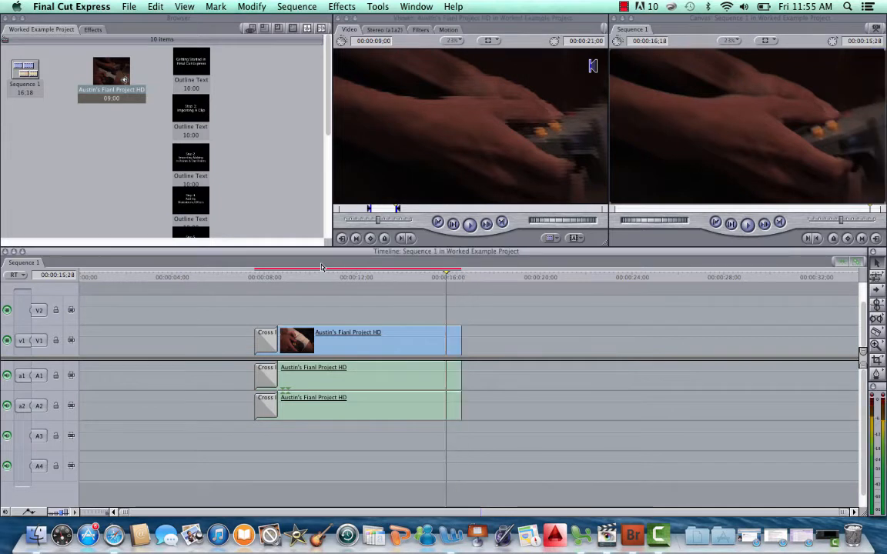
drag(462, 276, 322, 276)
click(255, 281)
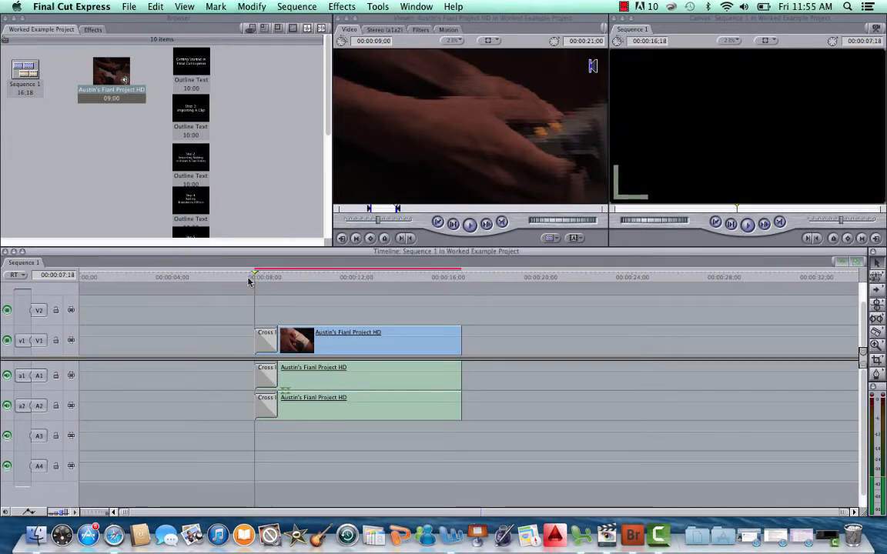
click(198, 353)
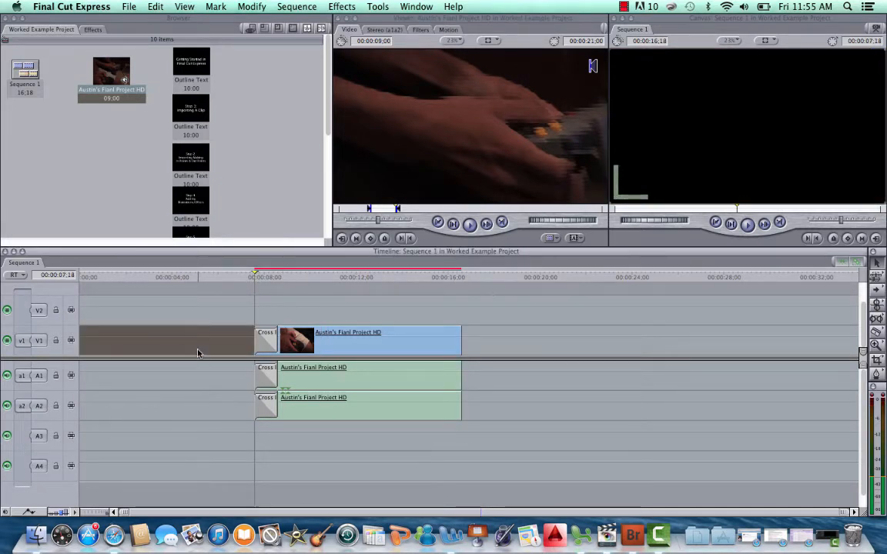
key(Delete)
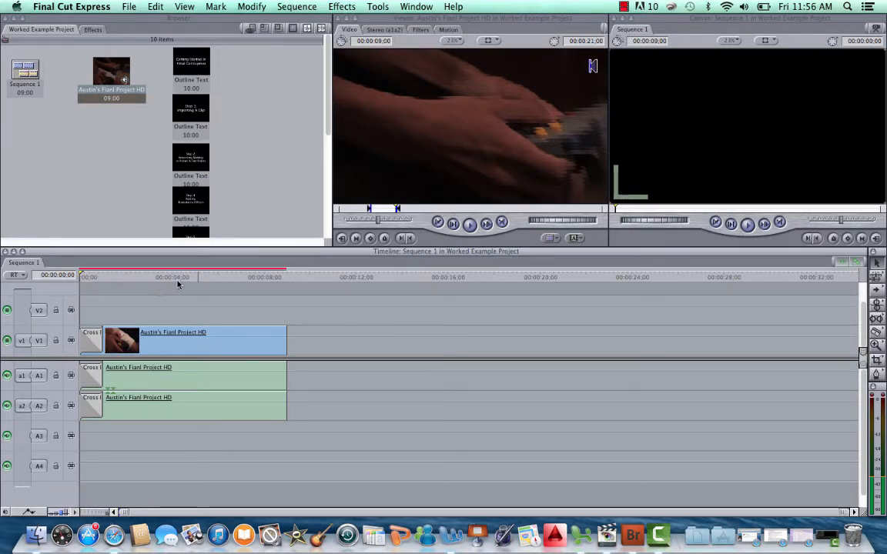
Step: Play Sequence 1 from its start, and render all of its video and audio
key(space)
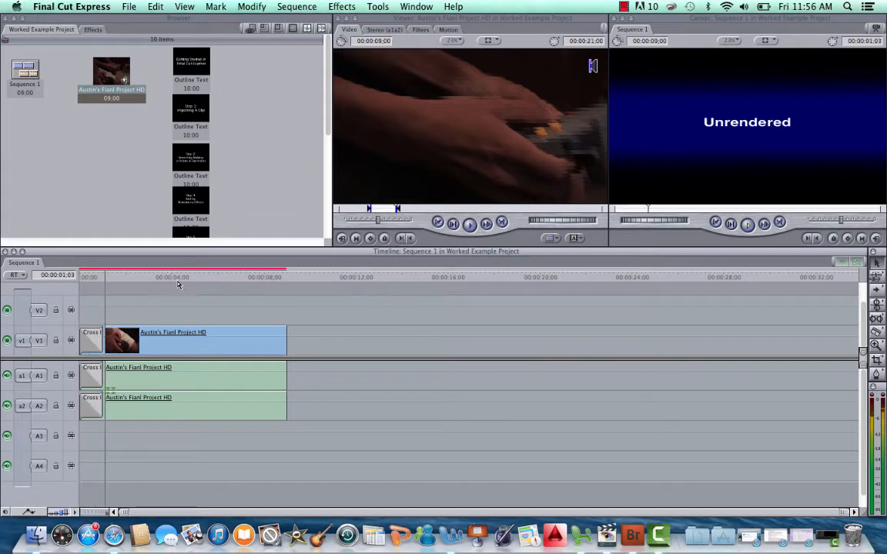
click(294, 6)
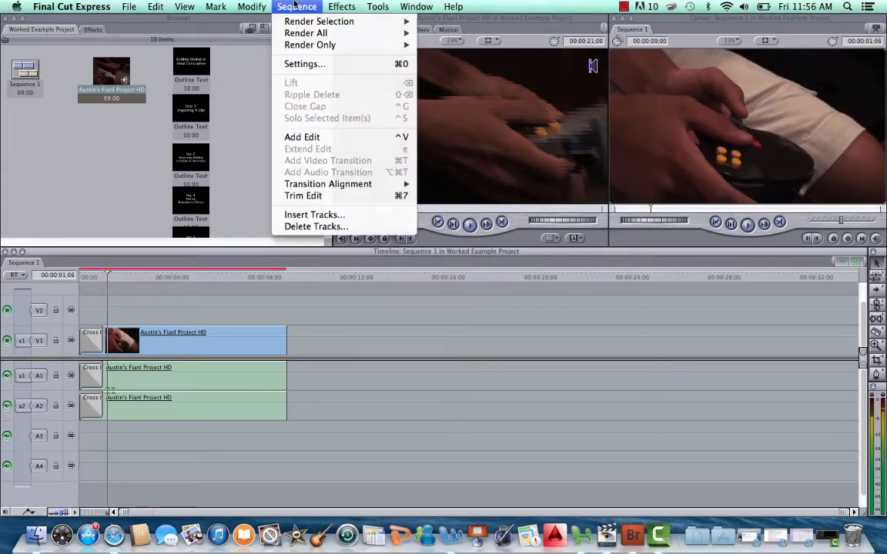
mouse_move(304, 33)
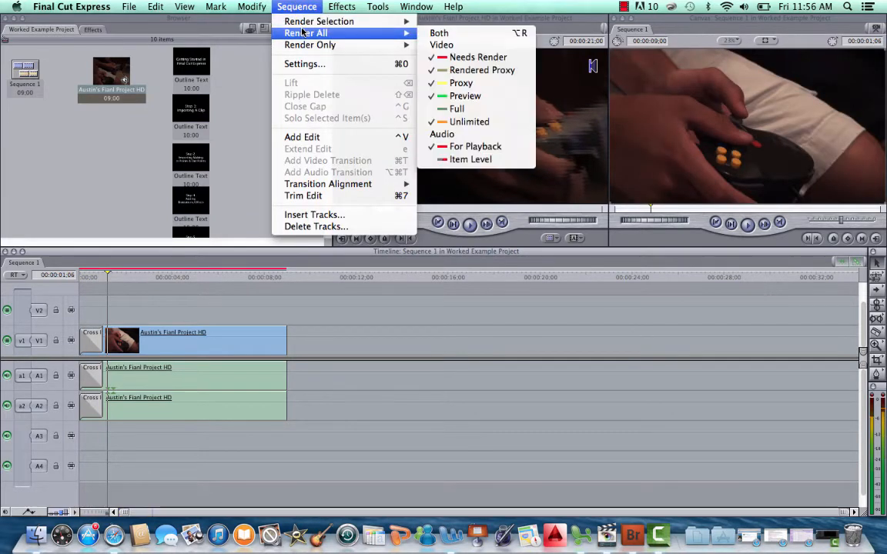
click(437, 33)
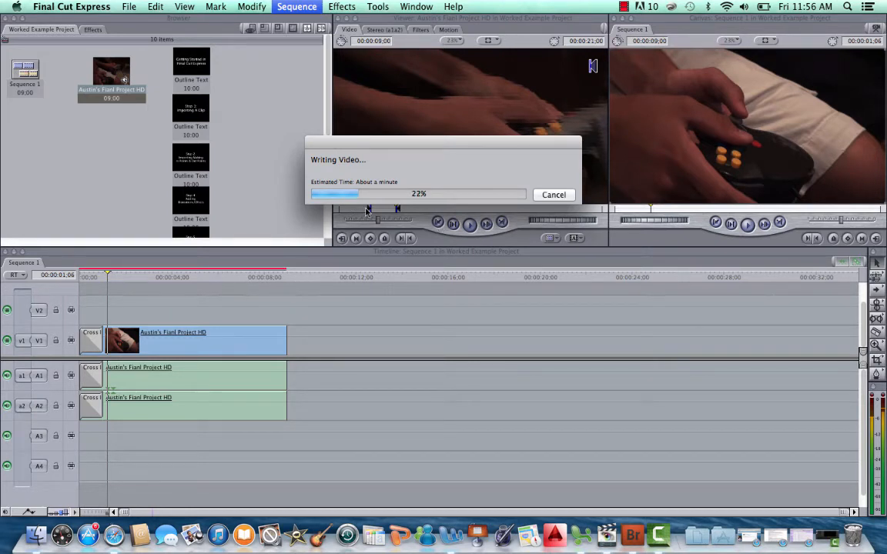
click(623, 7)
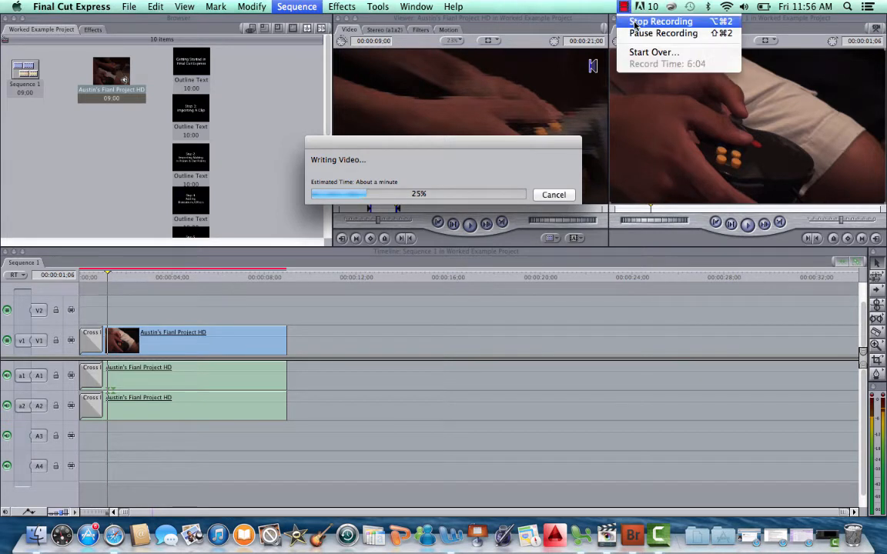
click(636, 22)
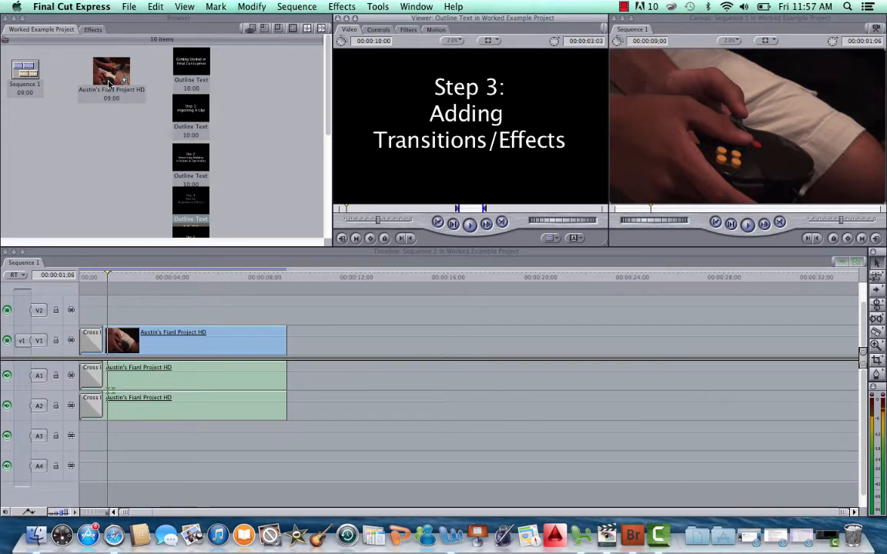
Step: Load the imported clip into the Viewer and mark a new 3-second section with its In point at about 00:00:53;05
click(109, 82)
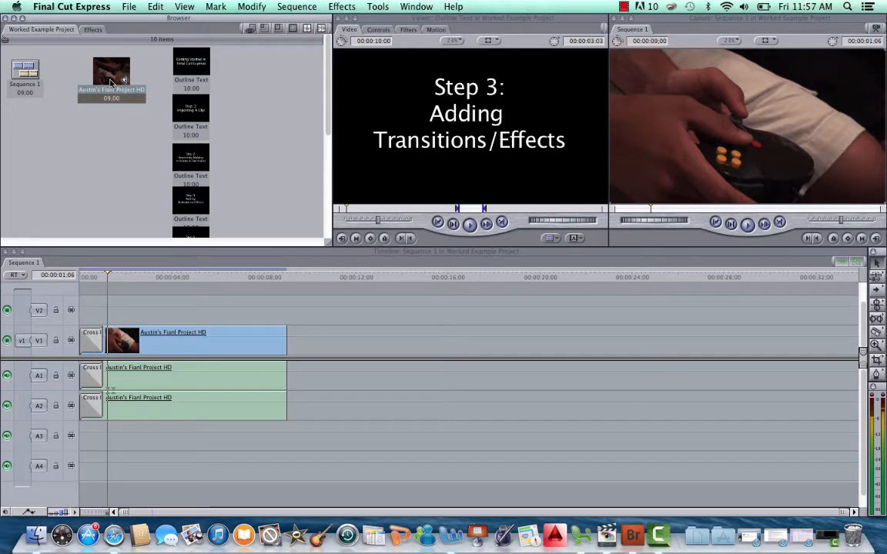
double_click(110, 82)
drag(403, 210, 480, 209)
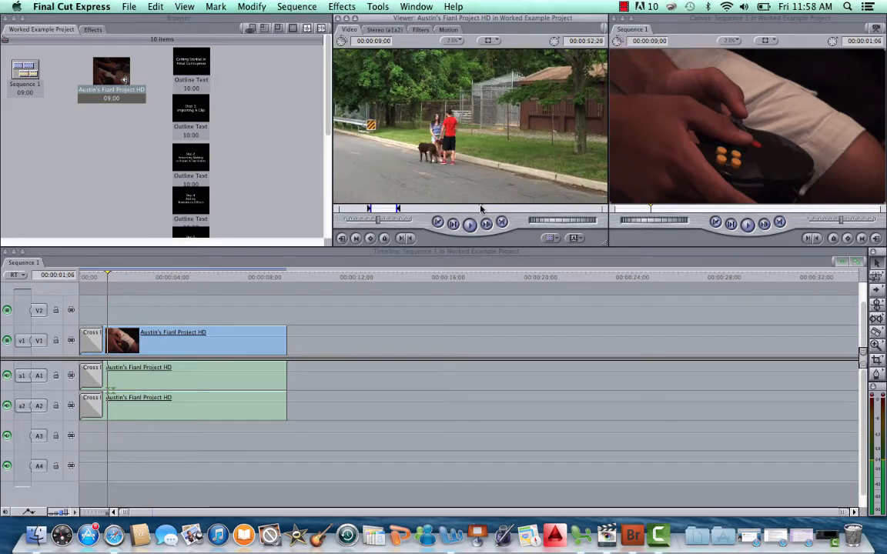
key(i)
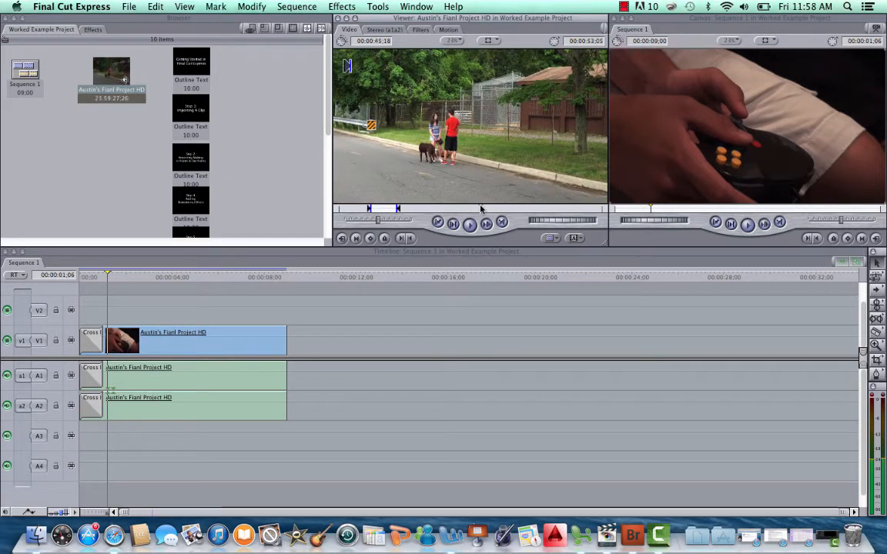
key(o)
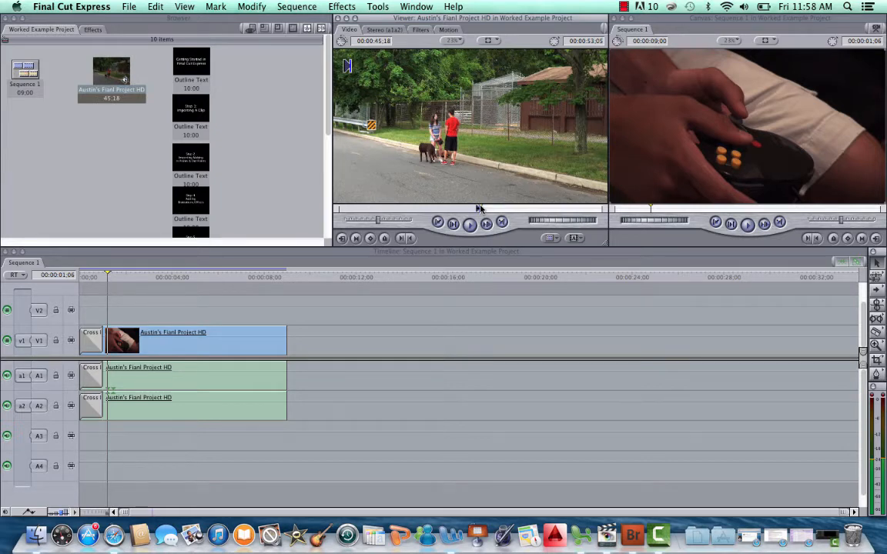
drag(479, 208, 488, 210)
key(o)
key(space)
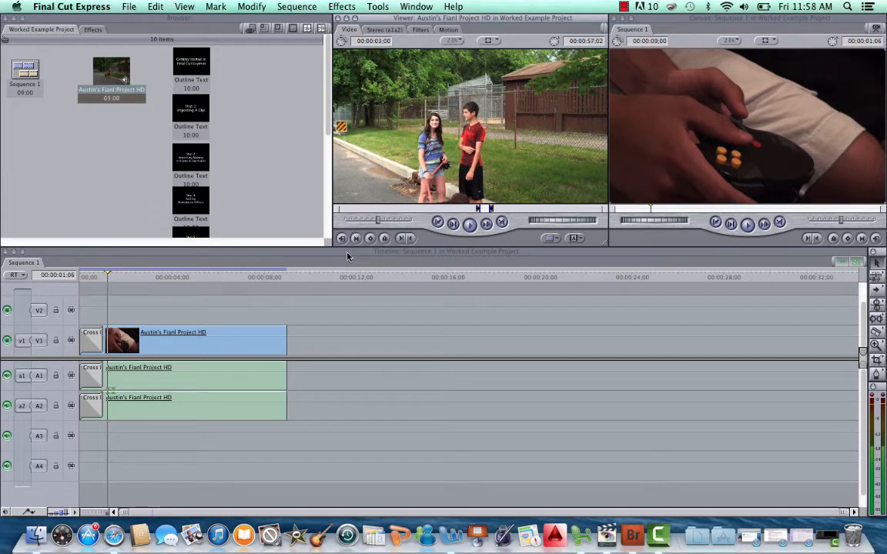
Step: Place the newly marked section at 00:00:09;00 in Sequence 1, directly after the first clip
drag(317, 274, 285, 277)
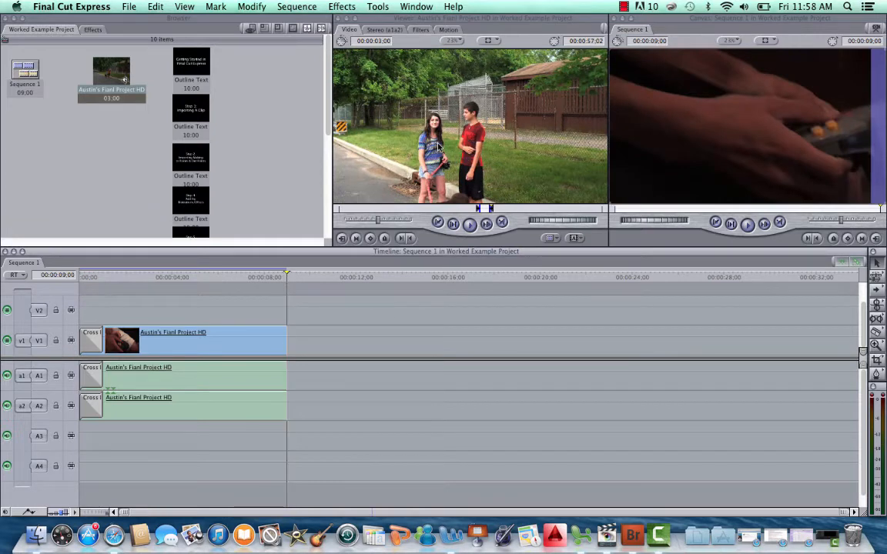
drag(393, 131, 821, 59)
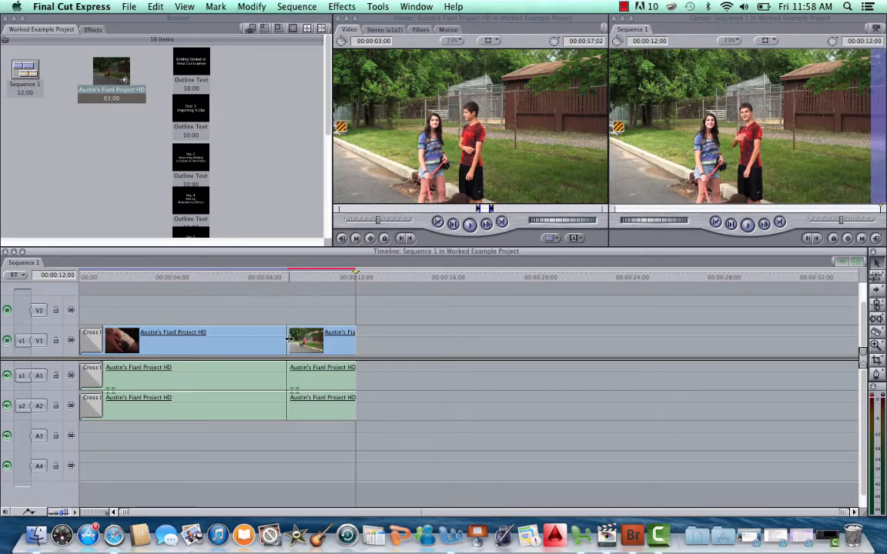
Step: Examine the video transition categories, such as 3D Simulation and QuickTime, available for the cut between the two clips
click(287, 339)
click(342, 6)
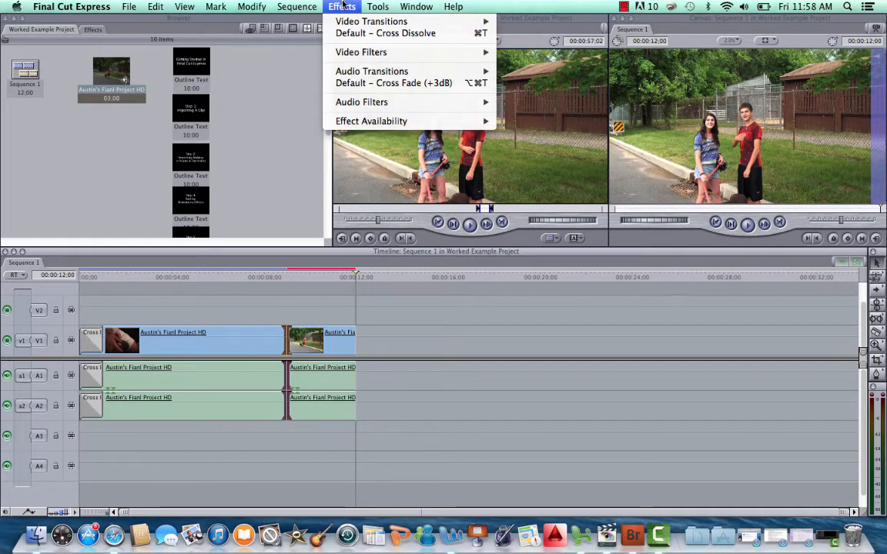
mouse_move(348, 22)
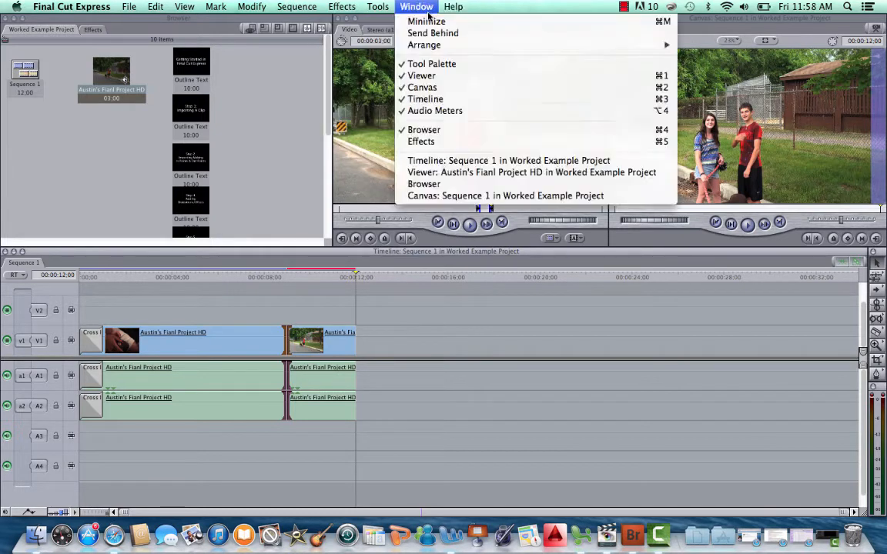
mouse_move(374, 26)
mouse_move(552, 30)
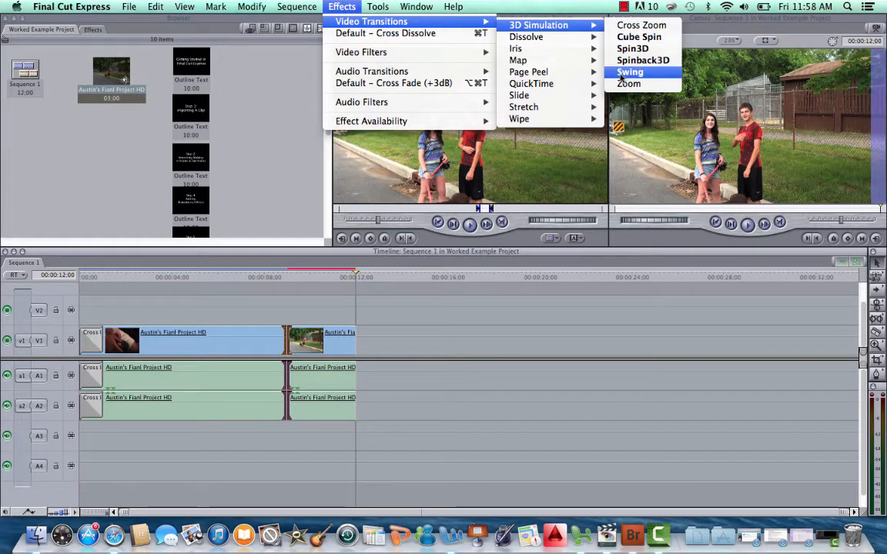
mouse_move(566, 77)
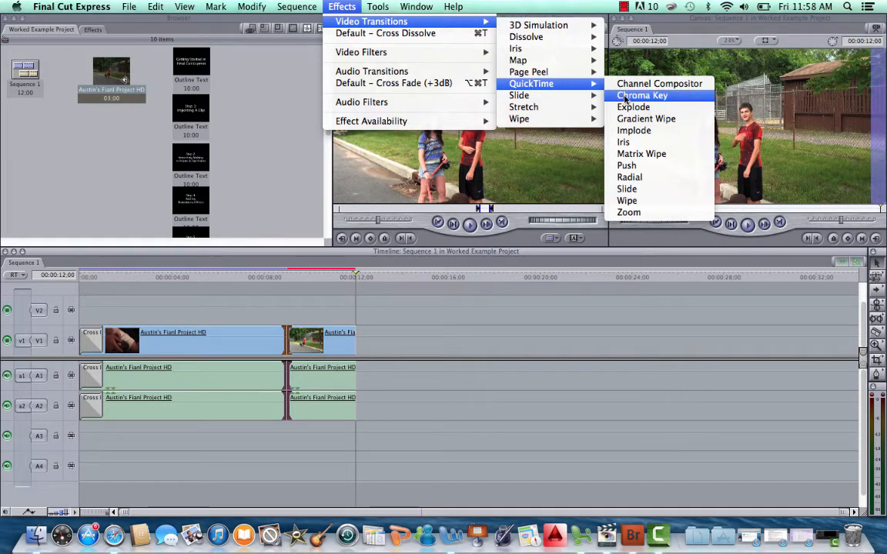
click(507, 203)
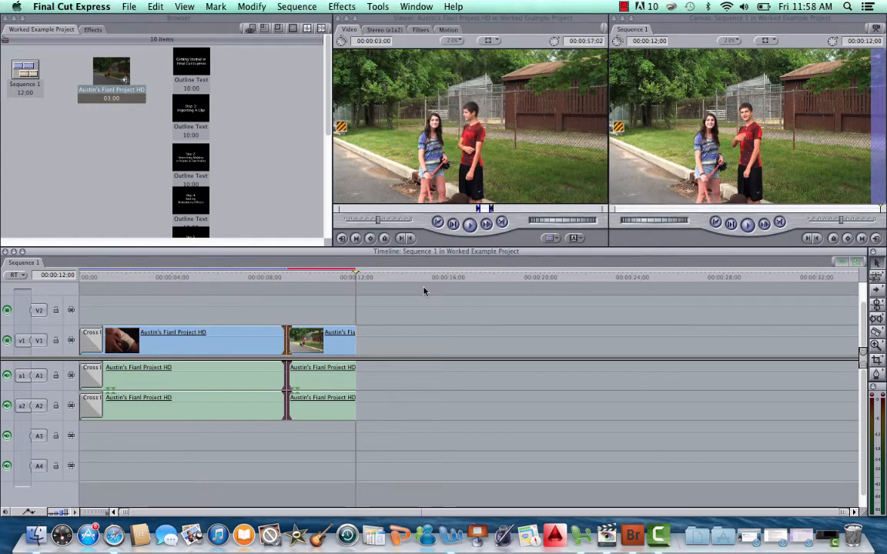
click(317, 309)
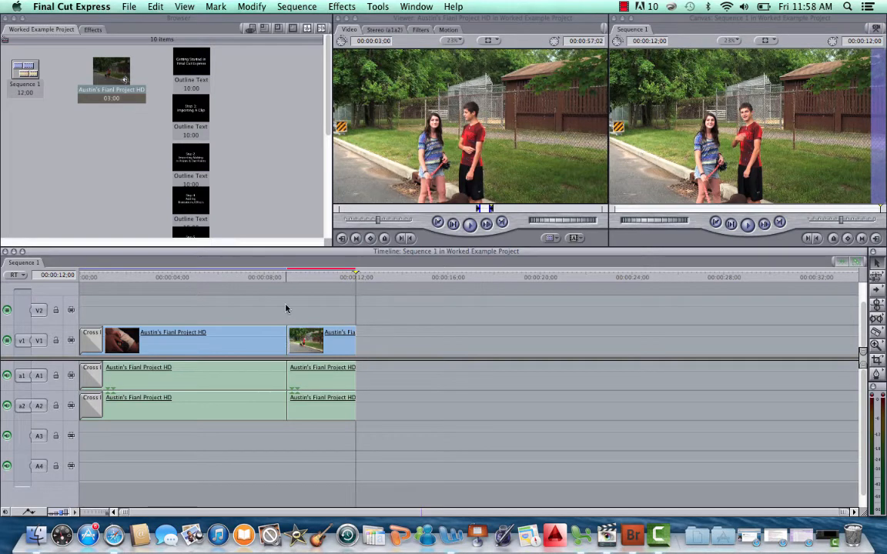
Step: Apply the Cube Spin video transition from the 3D Simulation group to the cut between the two clips on track V1
click(287, 337)
click(292, 322)
click(287, 350)
click(344, 6)
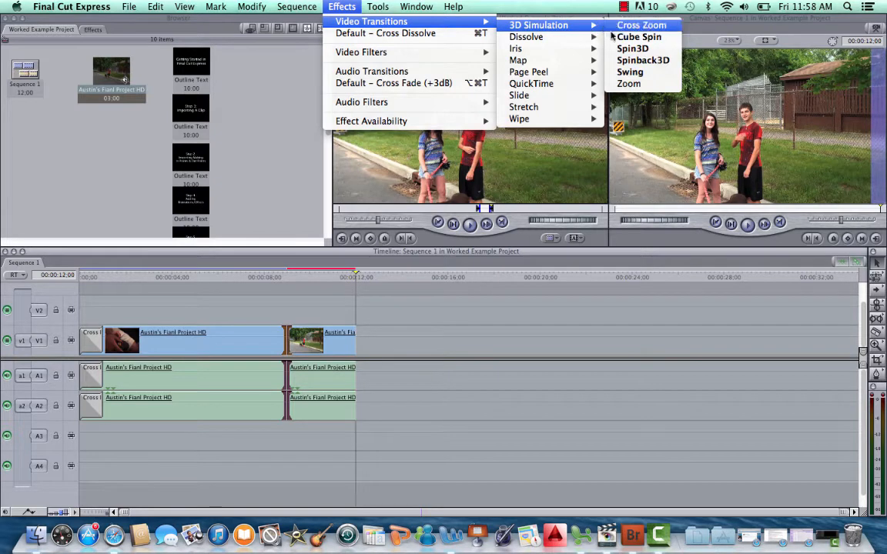
click(615, 37)
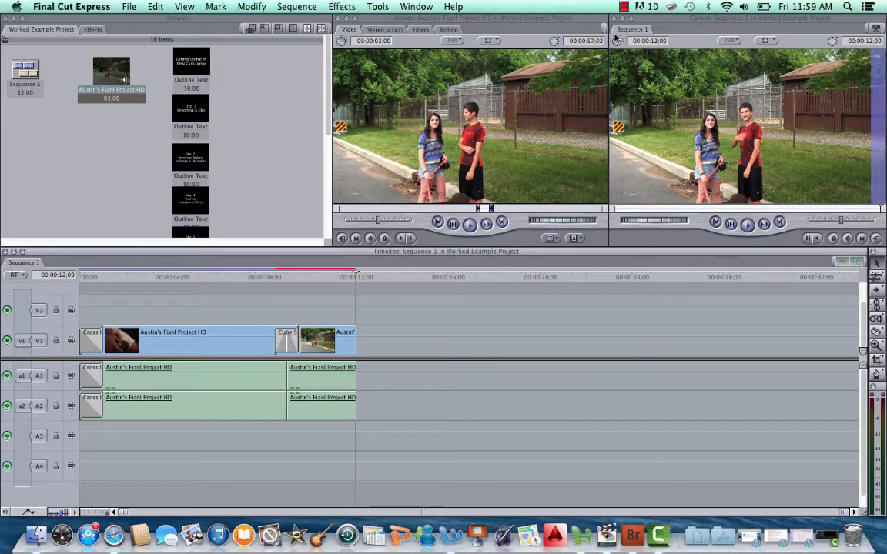
Step: Render all video and audio of Sequence 1 with the new transition between the clips
click(299, 6)
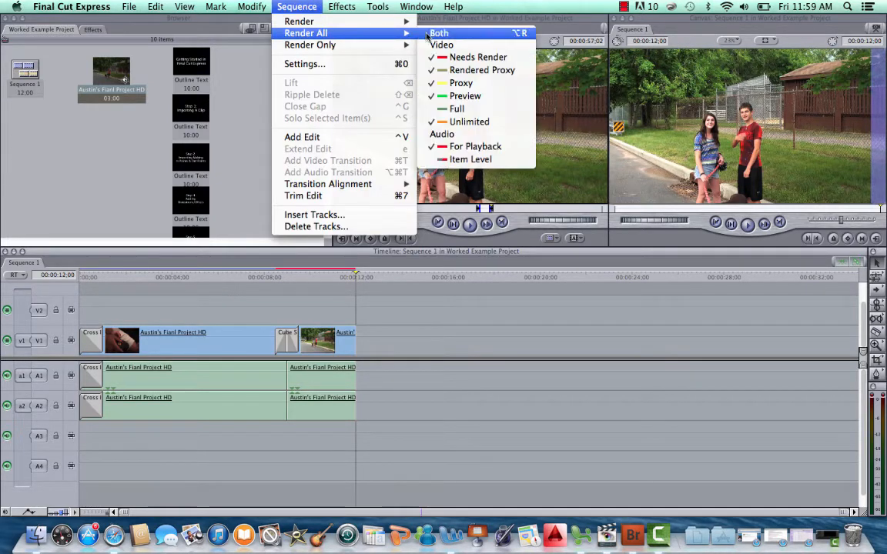
click(383, 322)
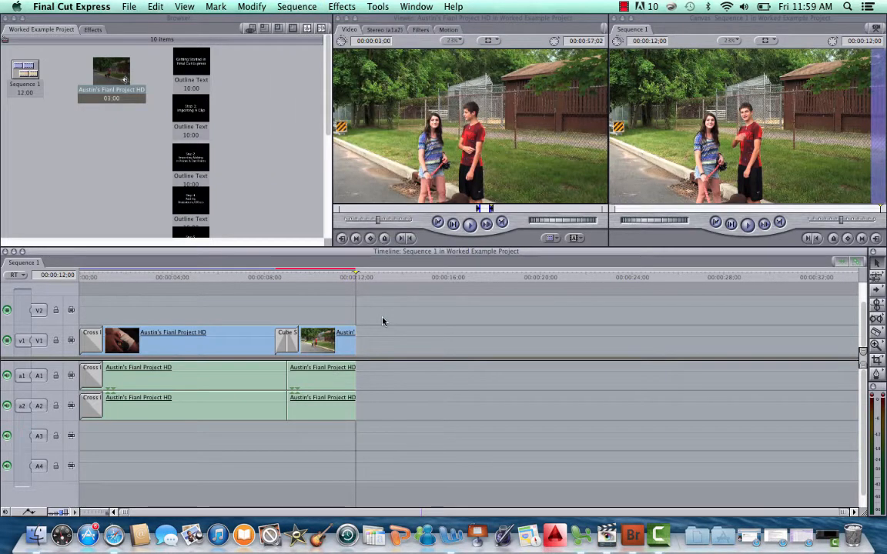
key(alt+r)
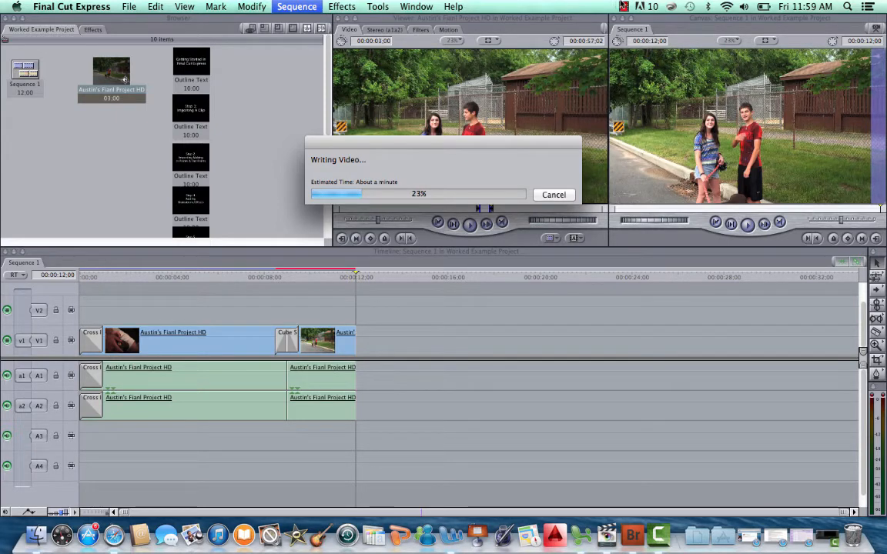
click(623, 6)
click(662, 34)
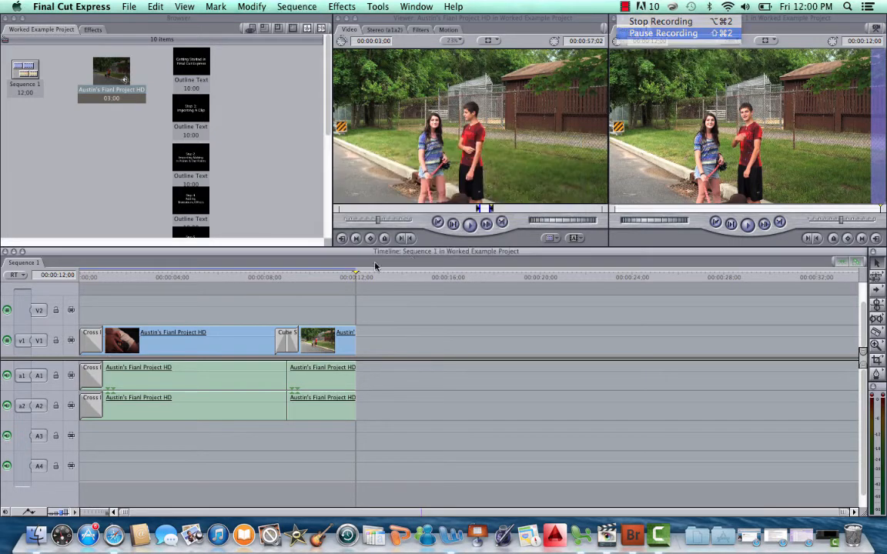
Step: Play Sequence 1 twice from just before the Cube Spin transition, at about 00:00:08;08, and stop after it
click(260, 280)
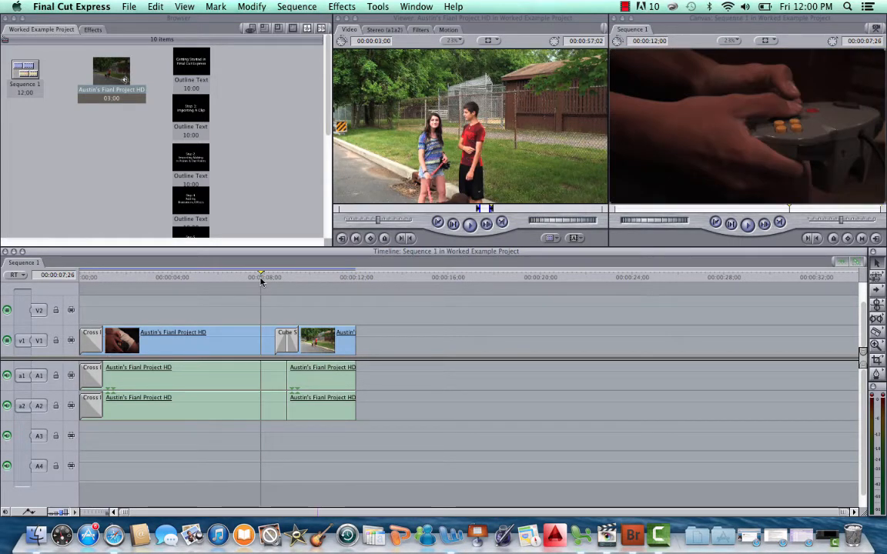
click(271, 279)
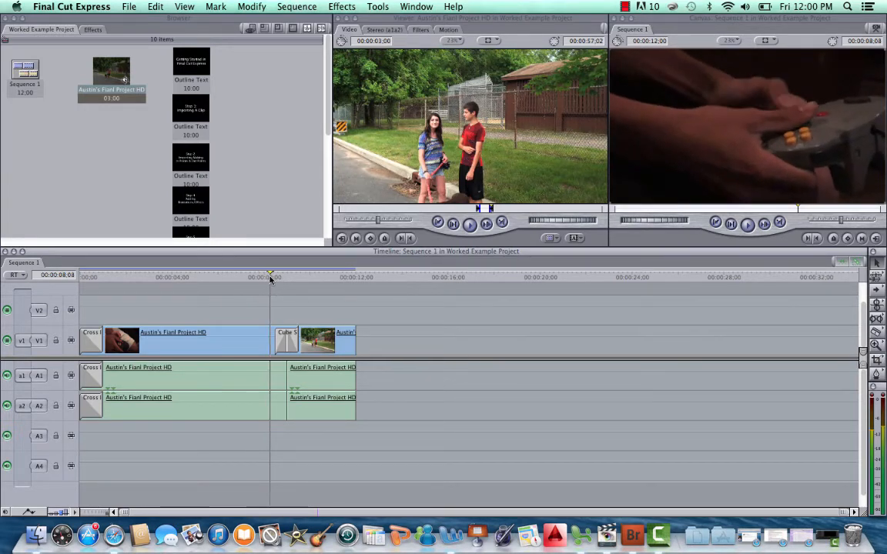
key(space)
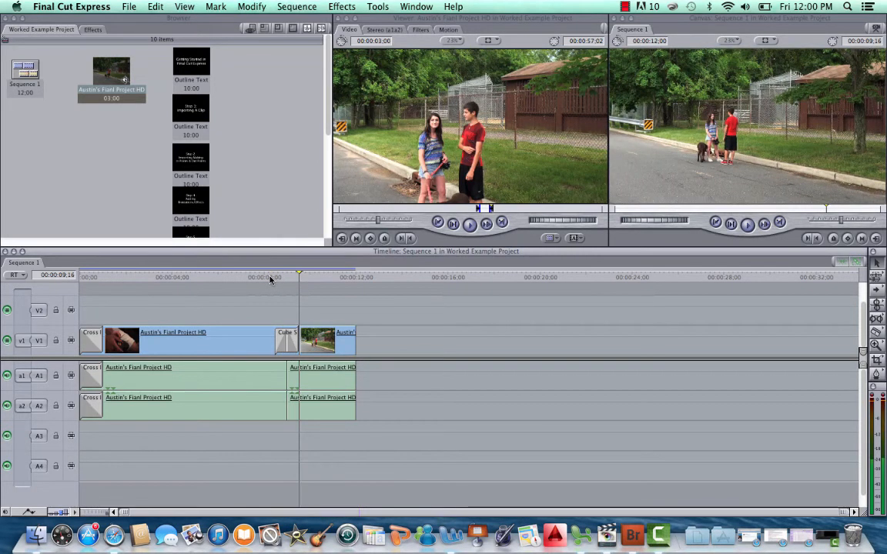
click(269, 281)
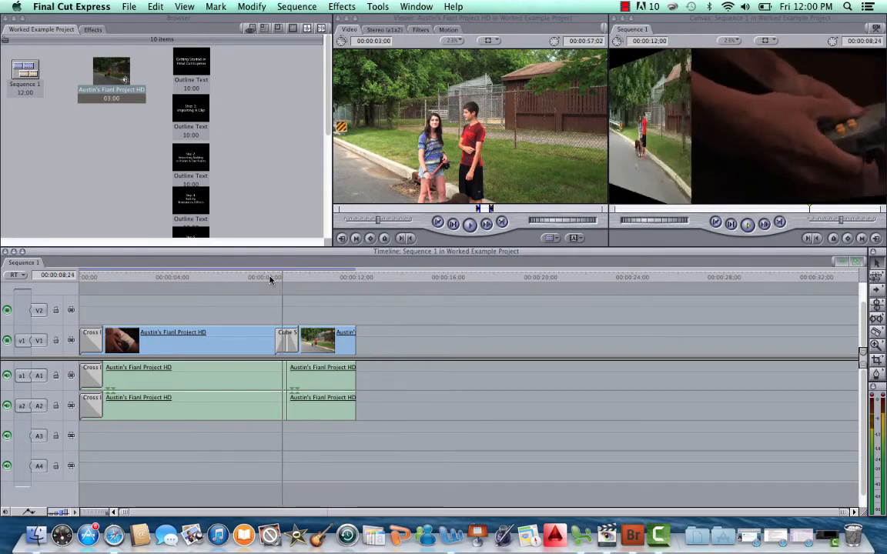
key(space)
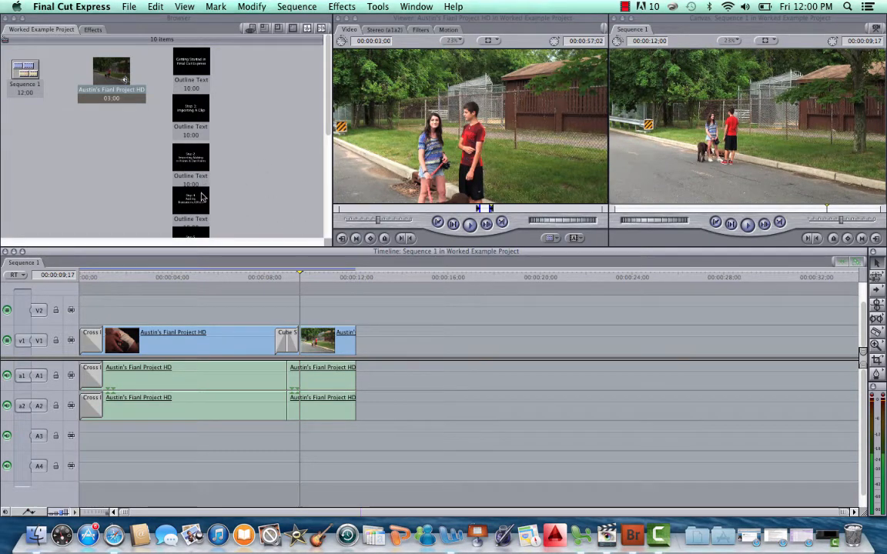
Step: Select the second clip on track V1 and apply the Tint video filter from the Image Control group
click(188, 201)
click(335, 339)
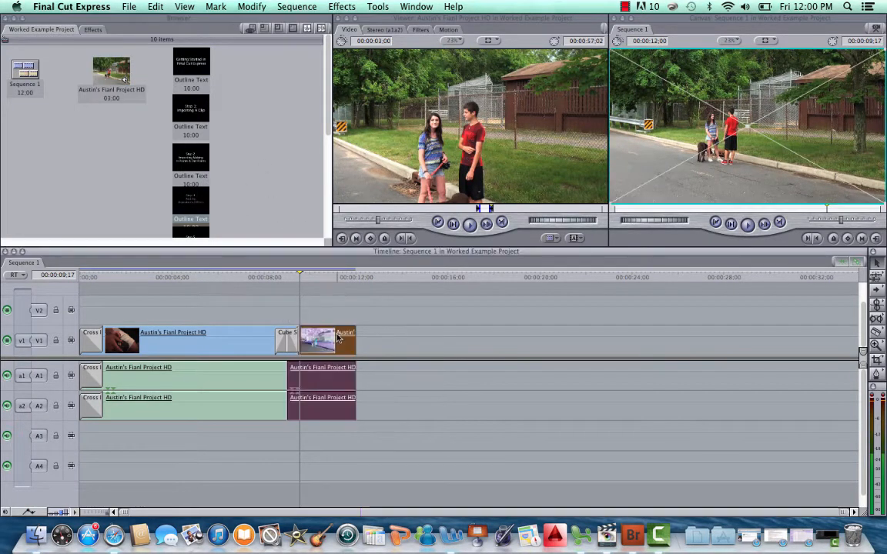
click(341, 6)
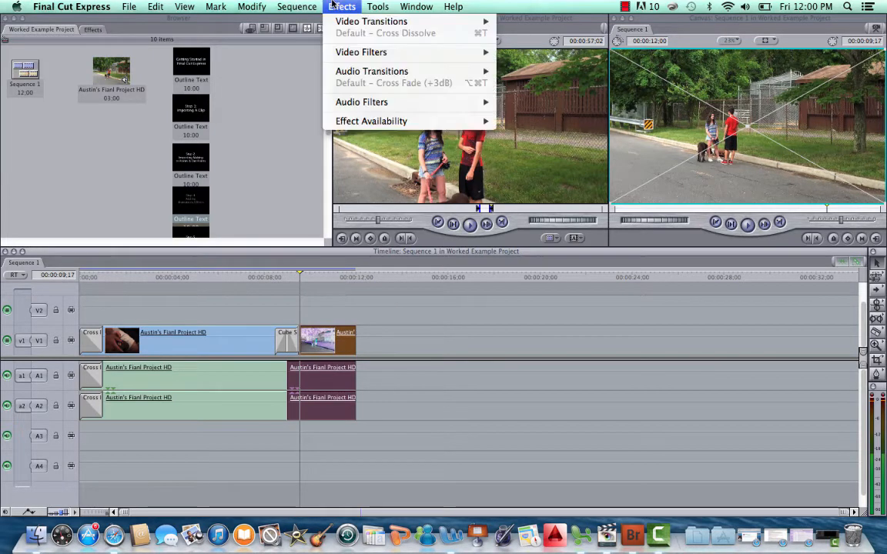
mouse_move(350, 60)
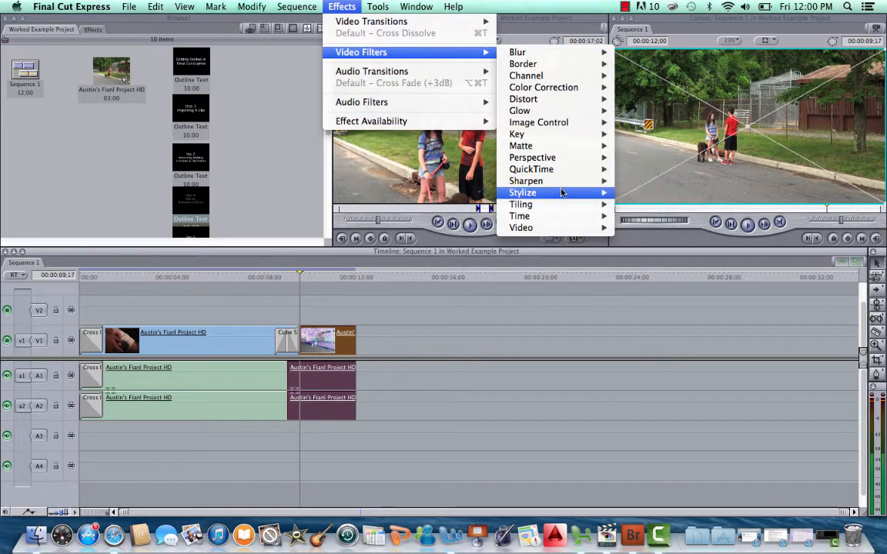
mouse_move(561, 193)
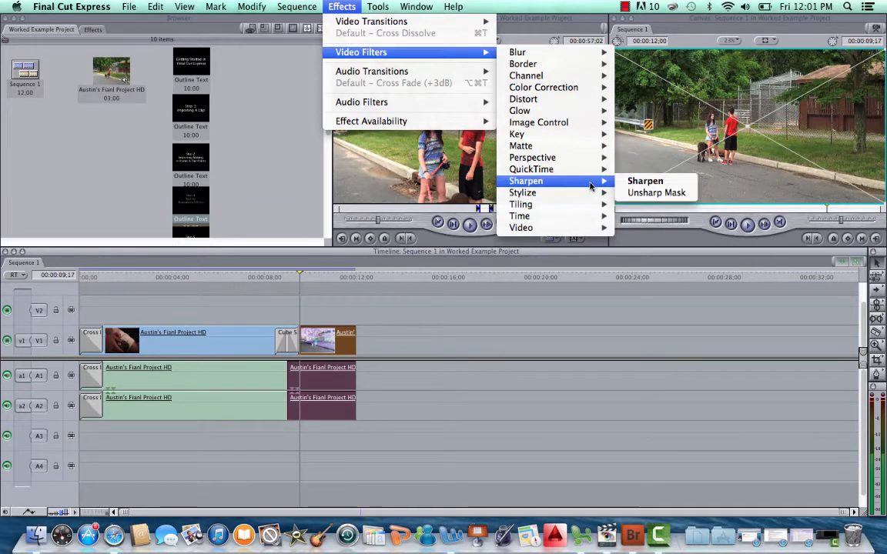
mouse_move(594, 136)
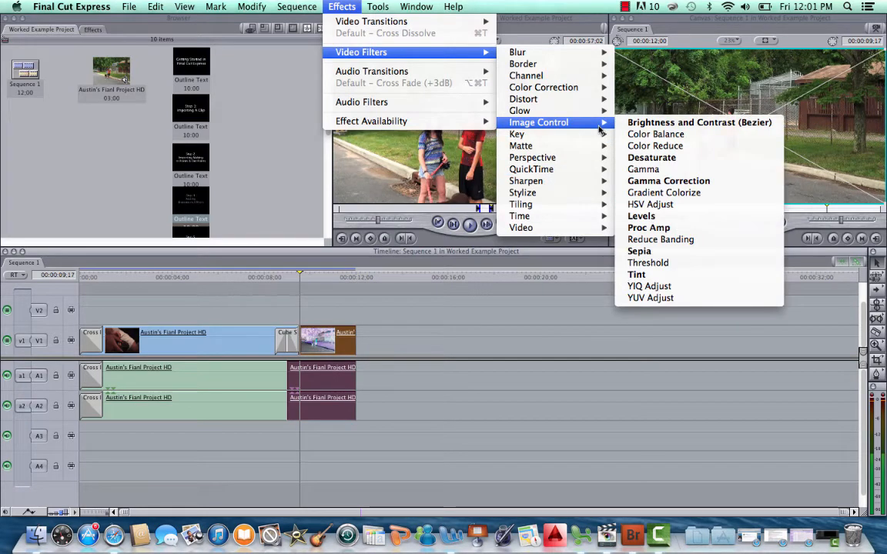
click(677, 276)
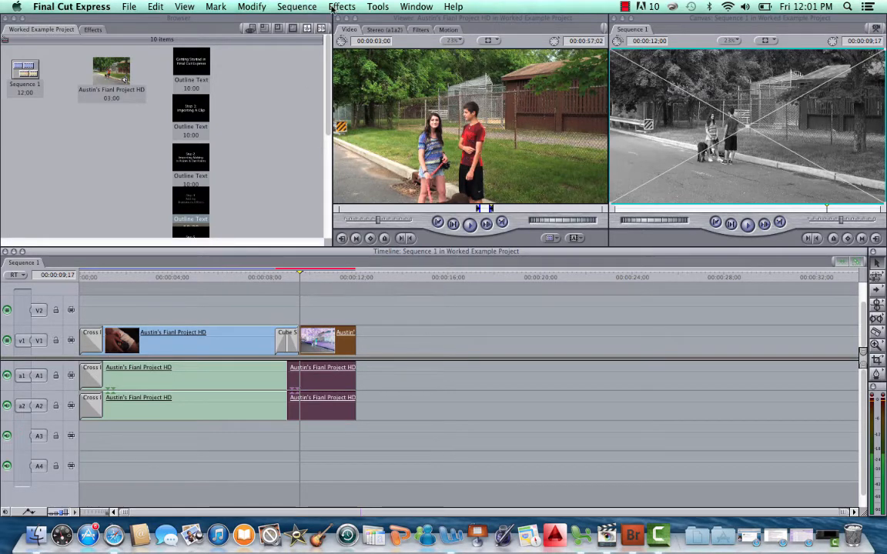
Step: View the "Step 3: Adding Transitions/Effects" title and the "Step 4: Using the Tool Palette" title in the Viewer
double_click(188, 194)
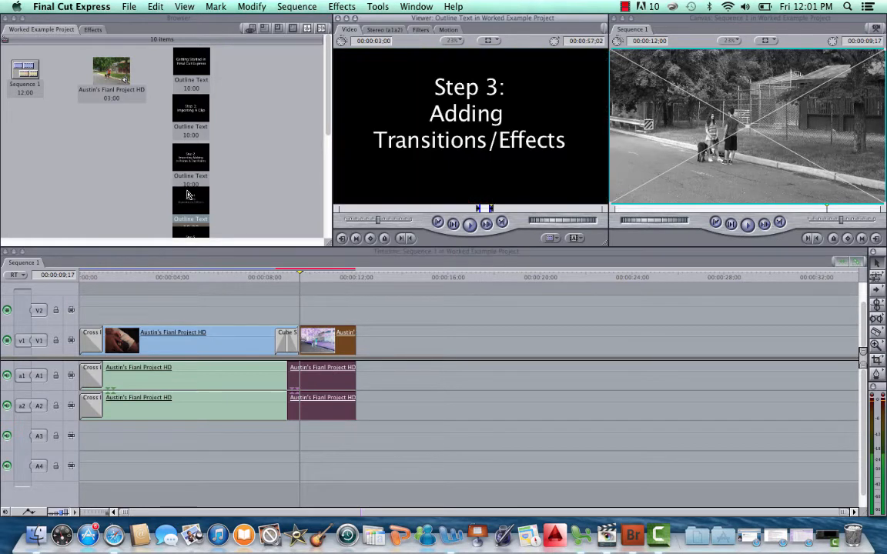
scroll(189, 195, down, 2)
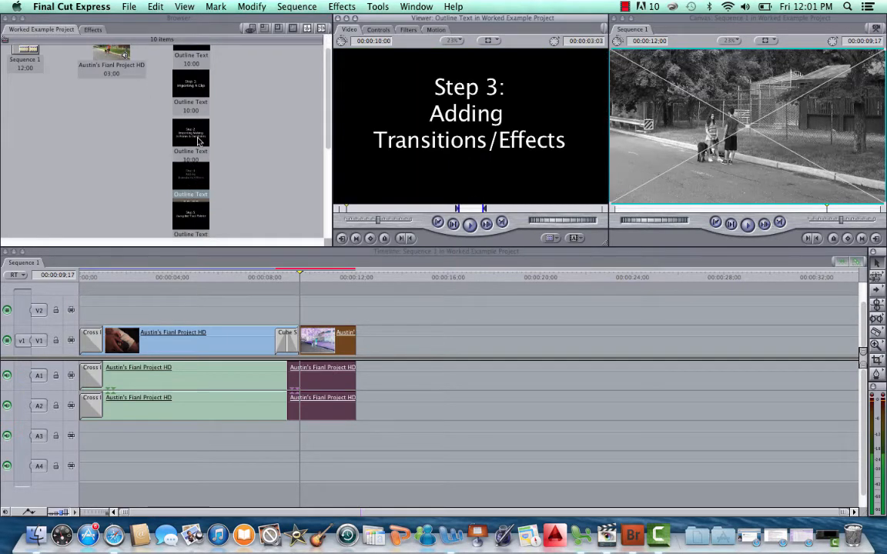
scroll(195, 208, down, 1)
click(194, 213)
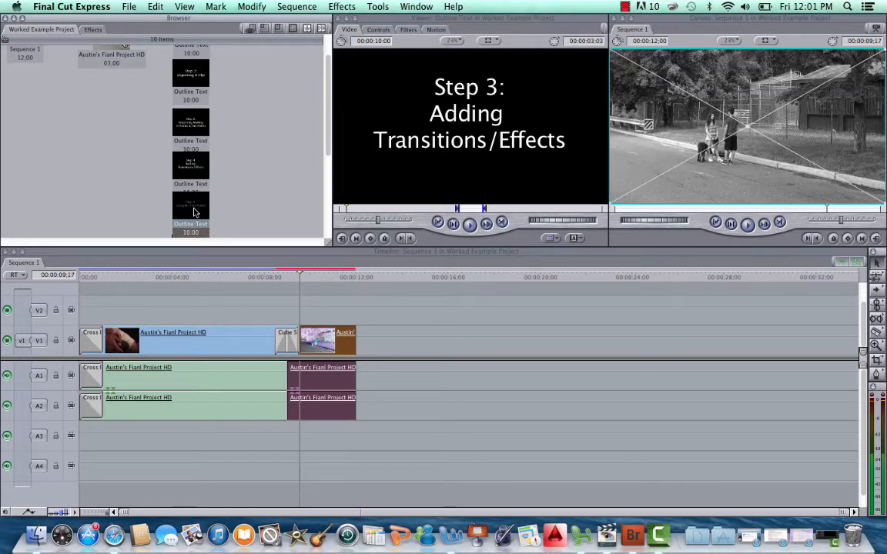
double_click(195, 215)
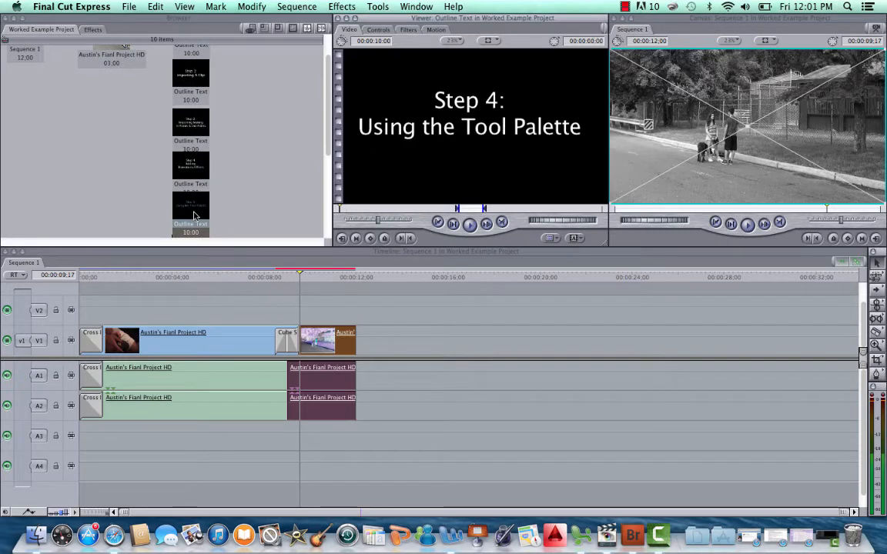
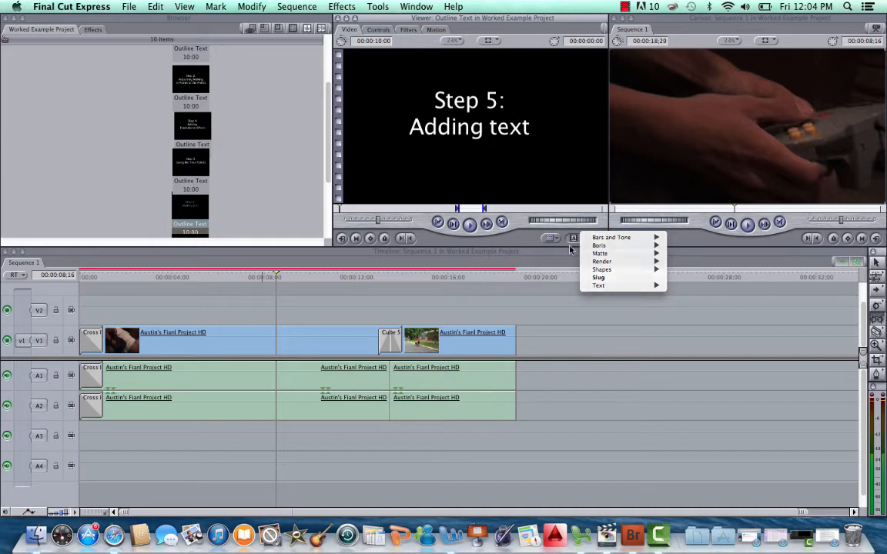
Step: Load the Outline Text generator into the Viewer, and replace it with the Lower 3rd generator
click(575, 239)
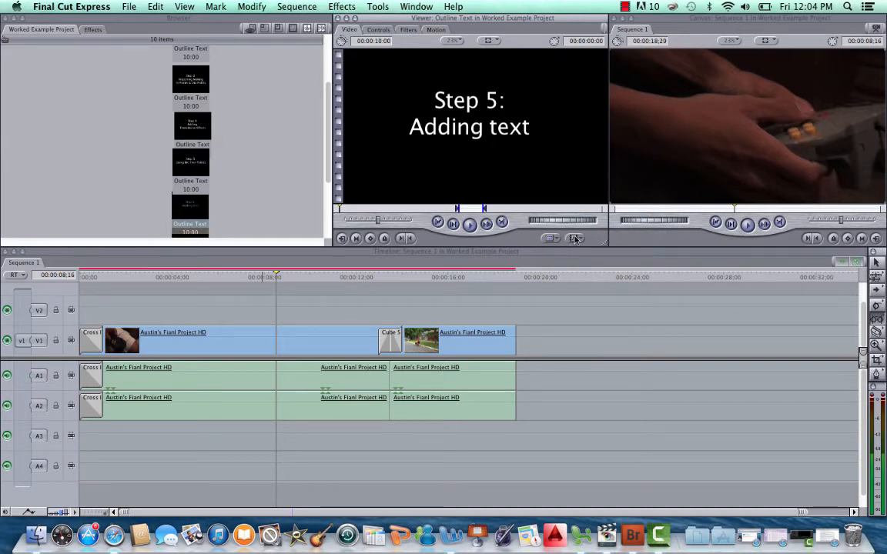
click(576, 239)
mouse_move(616, 288)
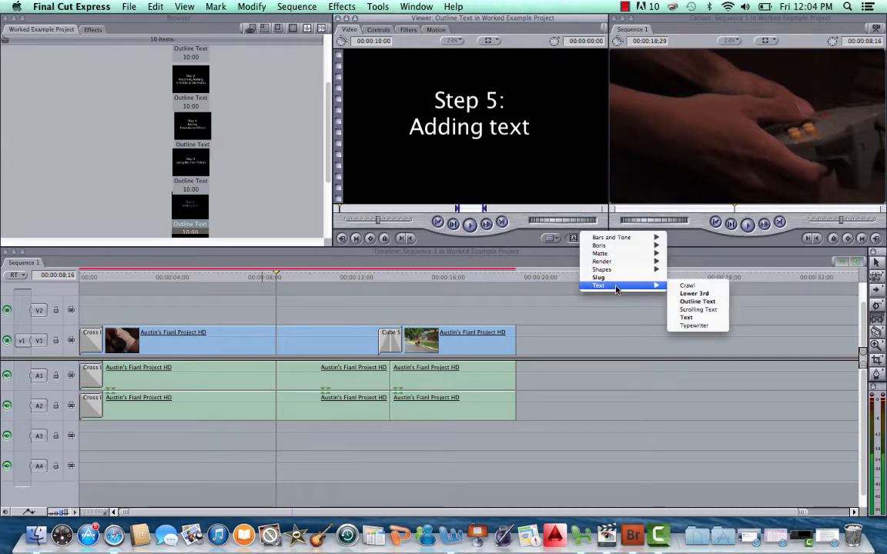
click(697, 301)
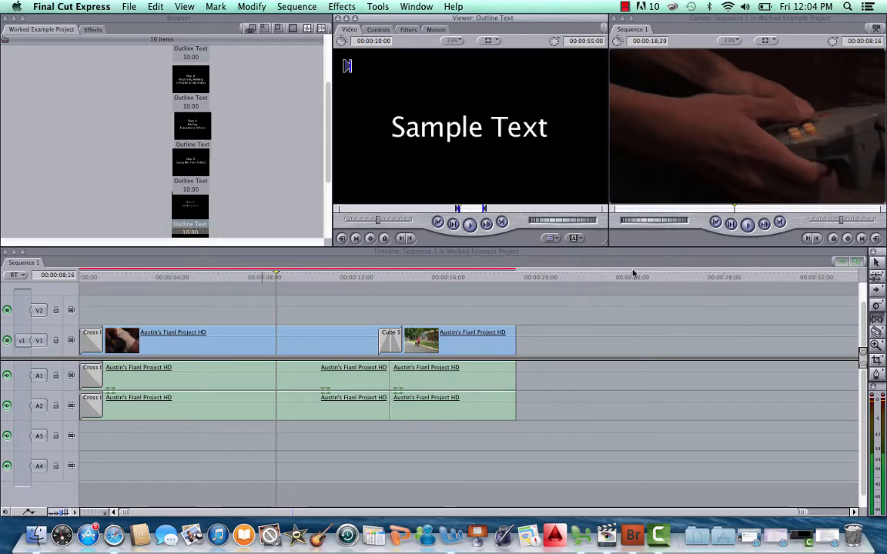
click(584, 239)
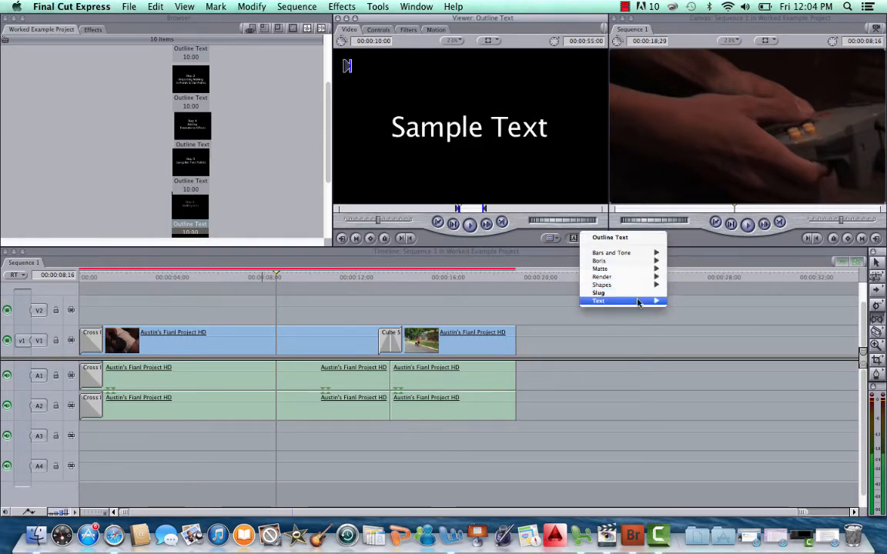
mouse_move(608, 289)
click(680, 312)
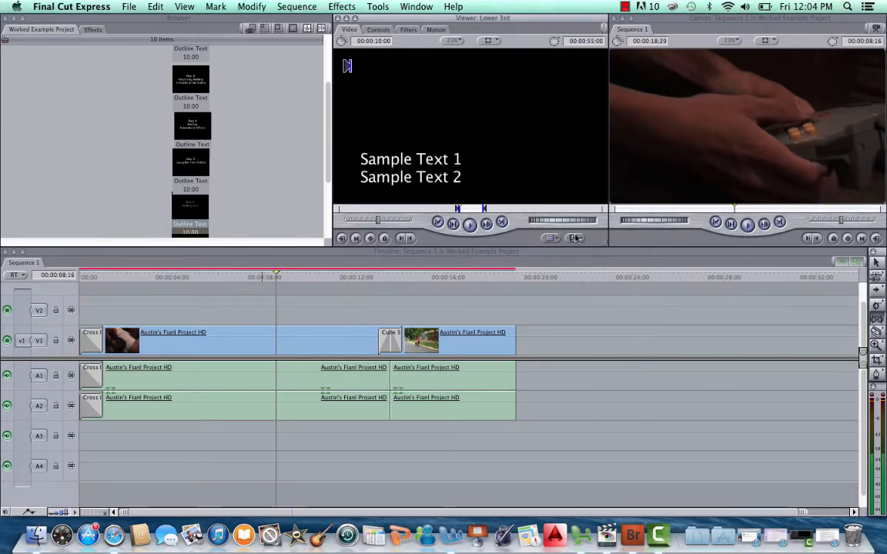
Step: Load the Crawl text generator into the Viewer, and replace it with the Typewriter generator
click(574, 238)
mouse_move(643, 305)
click(671, 302)
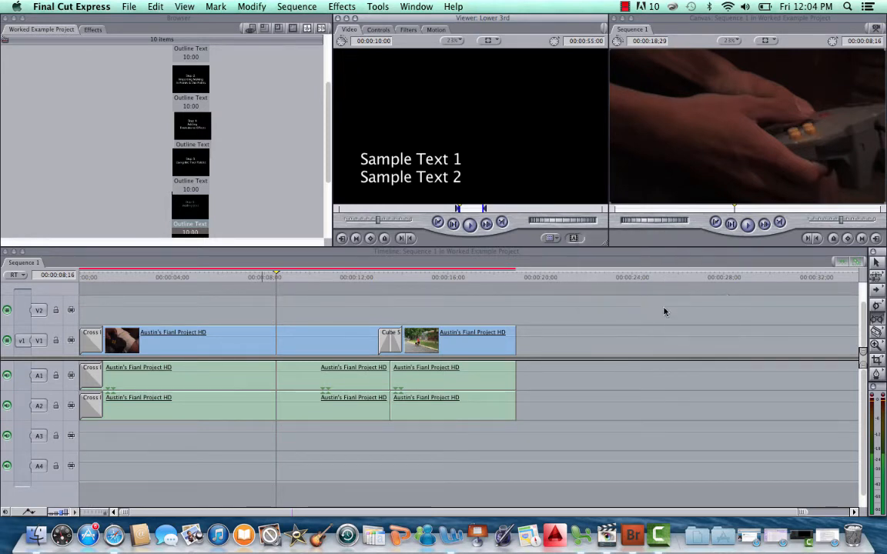
click(573, 238)
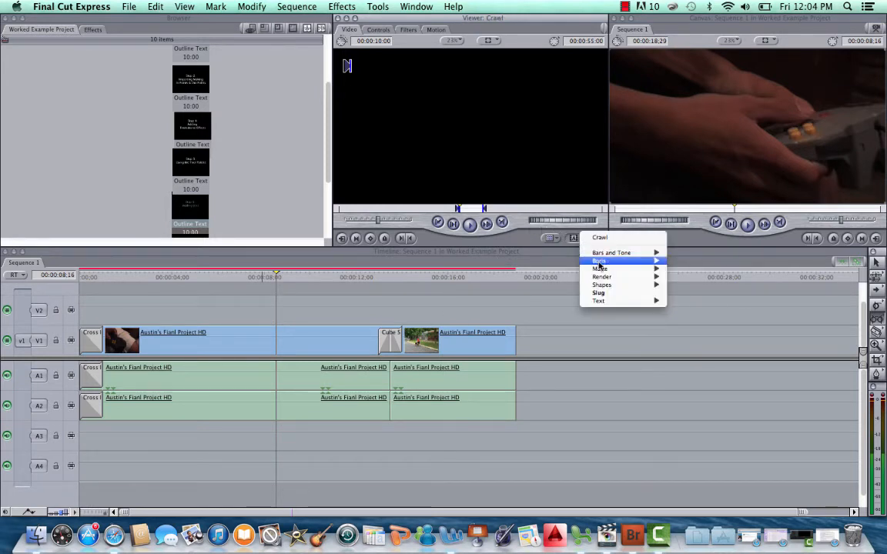
mouse_move(654, 301)
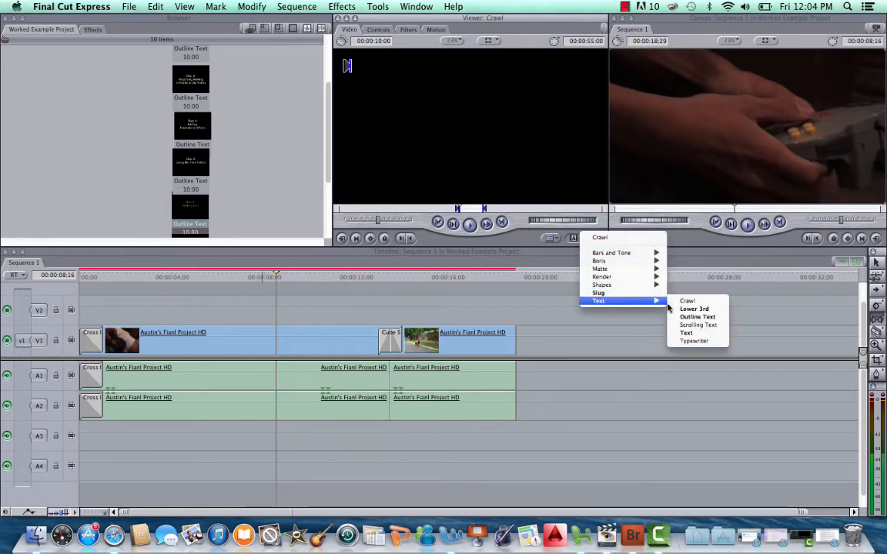
click(691, 341)
Step: Replace the Typewriter sample text with the student's first name in possessive form followed by "Final Exam", and preview it in the Viewer
click(379, 30)
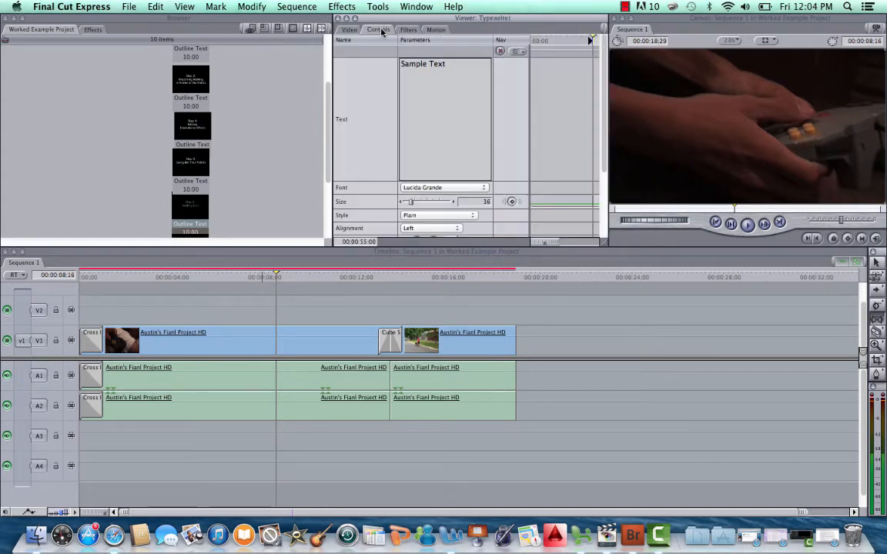
click(443, 82)
text(Austin's Final Exam)
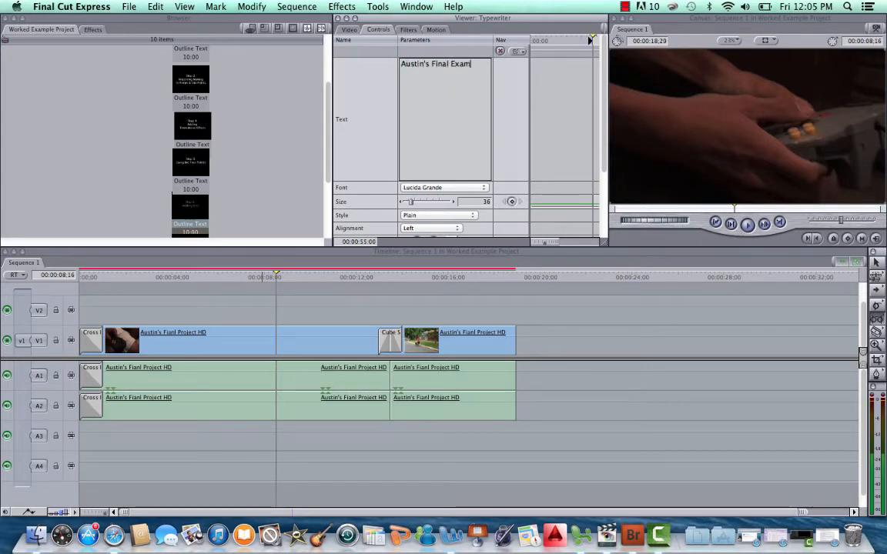
click(348, 30)
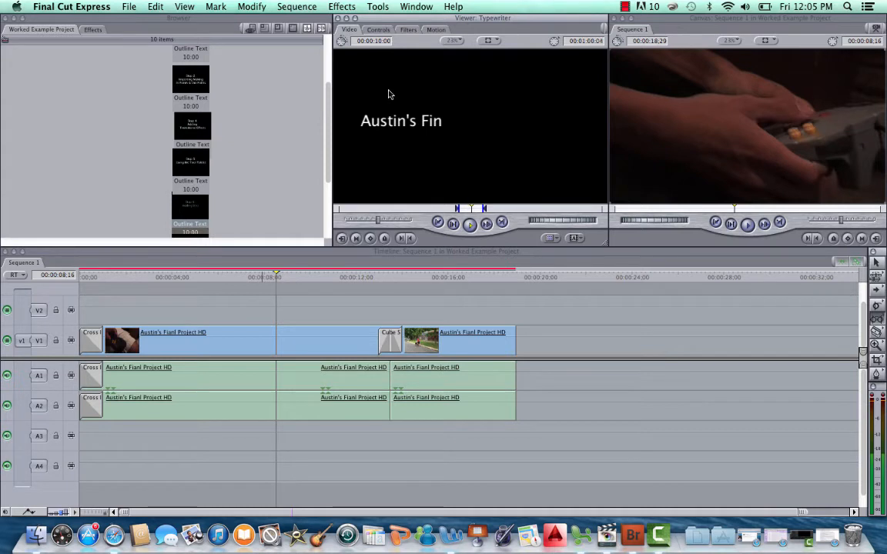
Step: Set the Typewriter title's font size to 43, look over its remaining text parameters, and return to the title preview
click(378, 30)
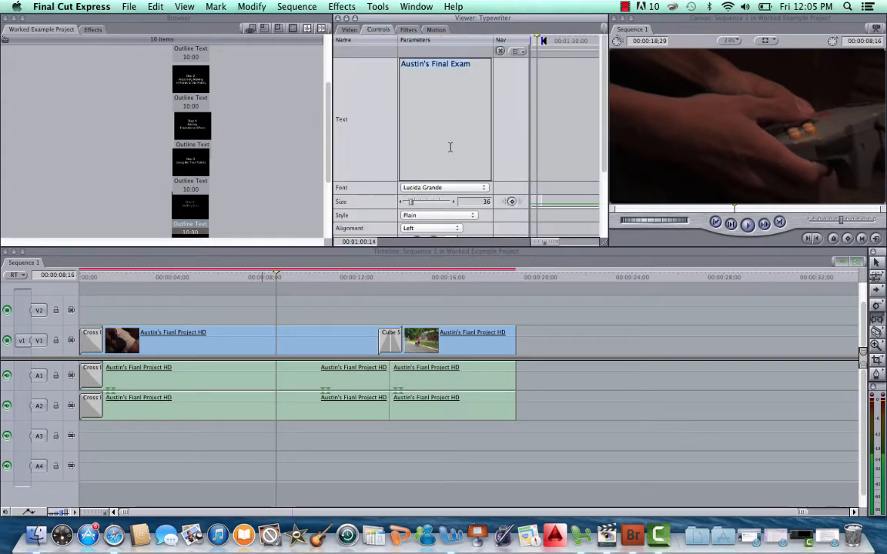
scroll(458, 192, down, 1)
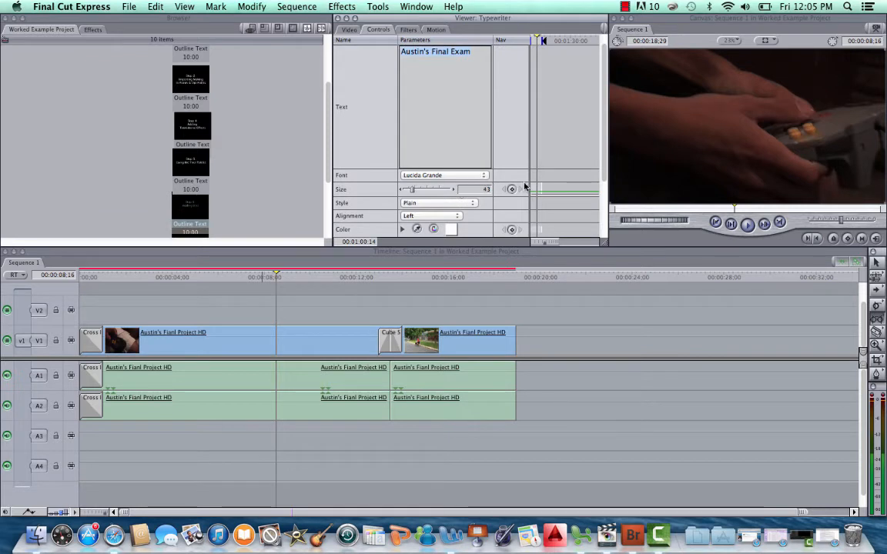
scroll(525, 186, down, 5)
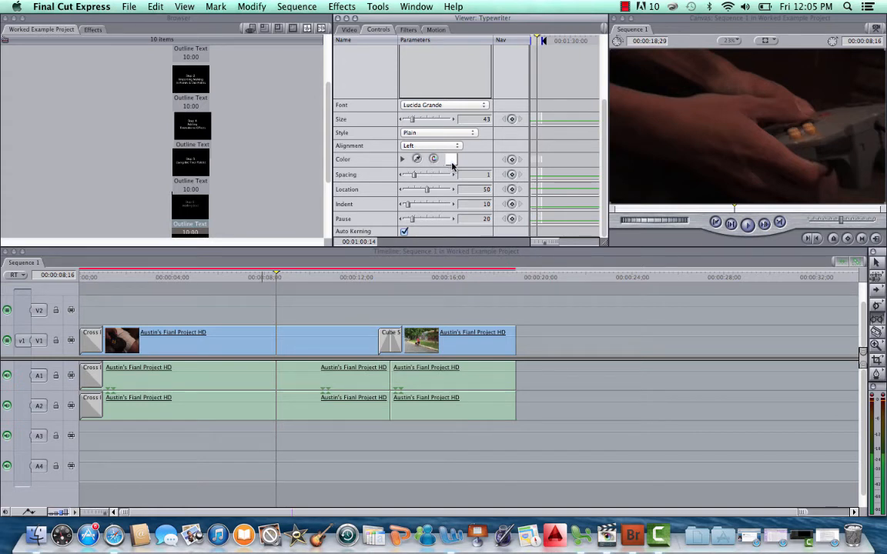
scroll(397, 181, up, 6)
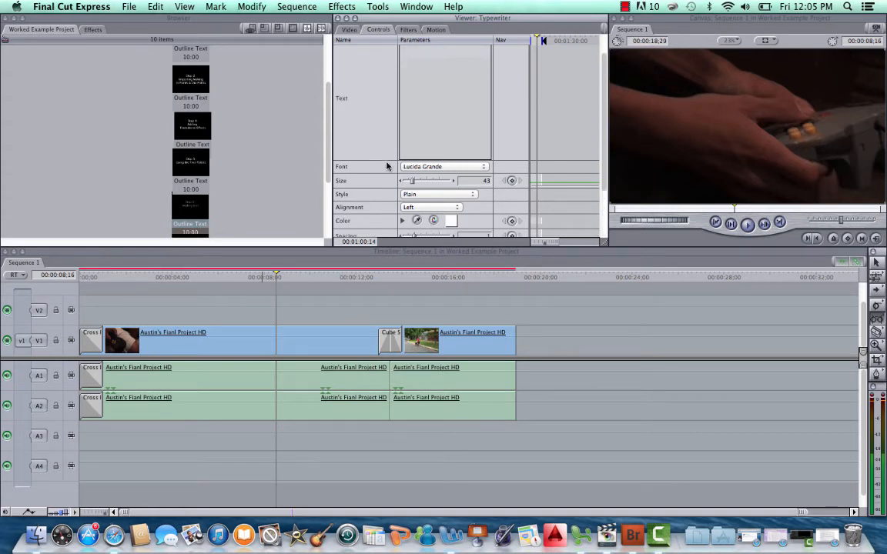
click(349, 30)
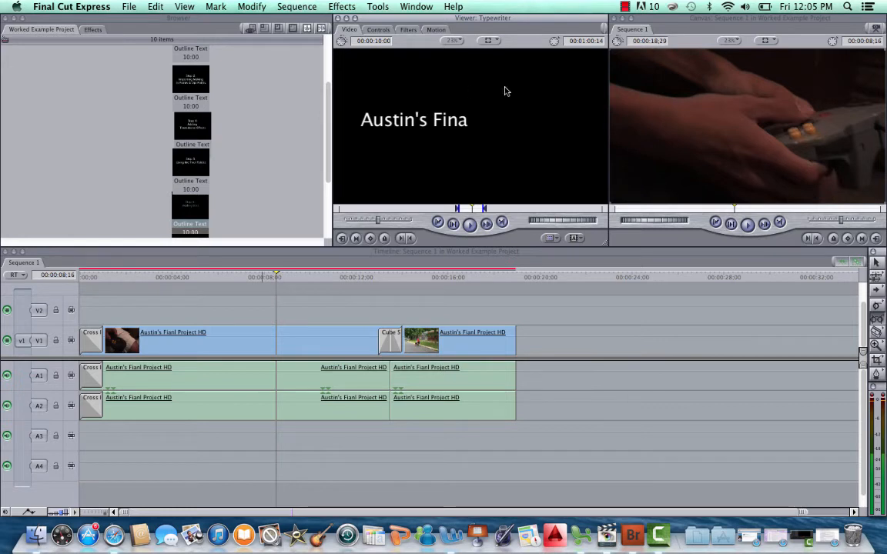
Step: Place the Typewriter title on track V2 above the second V1 clip, and trim its end to match that clip's end
click(268, 274)
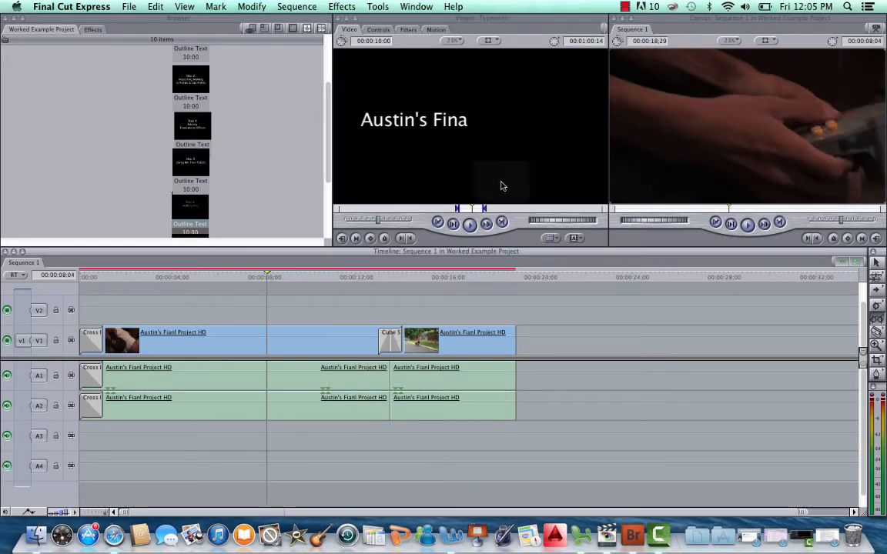
drag(501, 184, 419, 311)
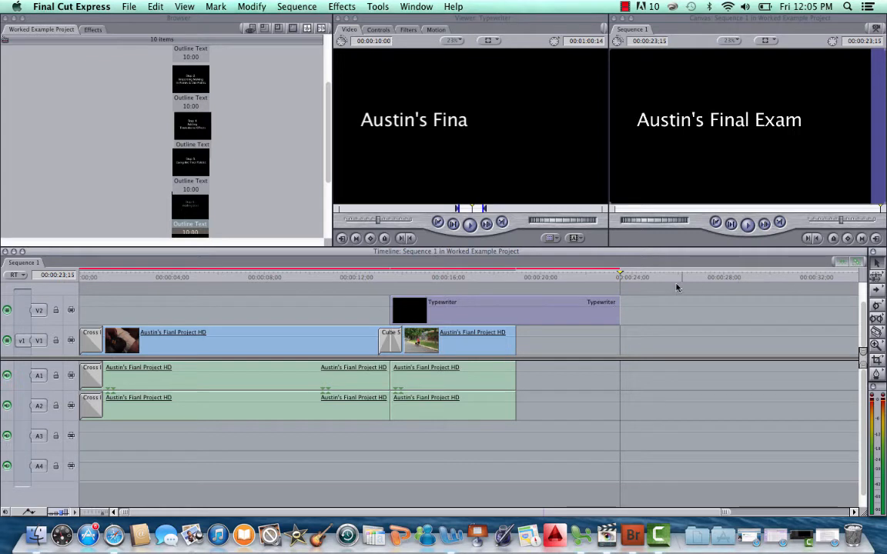
drag(619, 308, 516, 308)
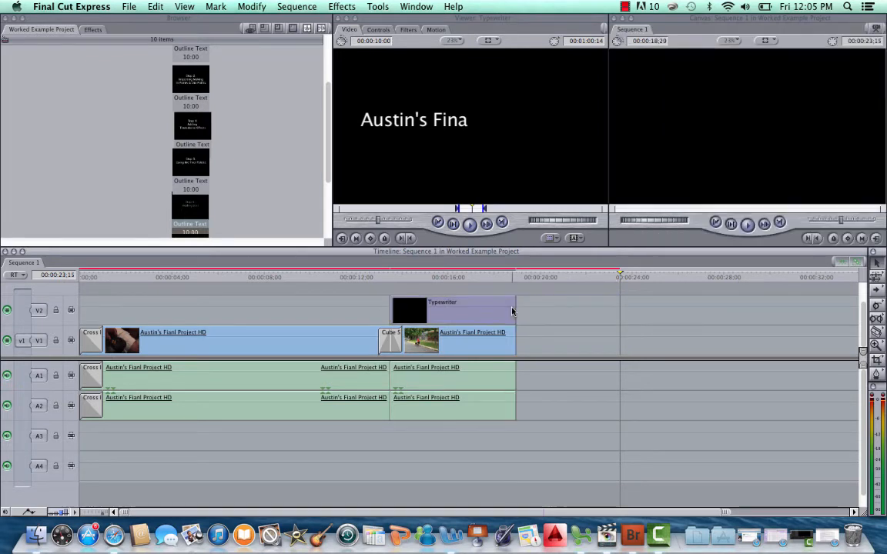
Step: Review the Typewriter title over the second clip at several points between its start and about 00:00:18;09
click(450, 278)
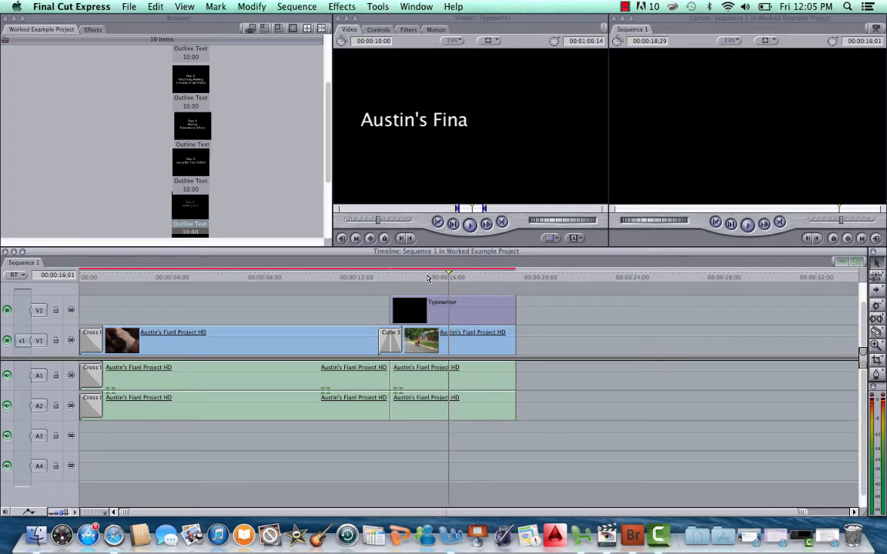
click(427, 277)
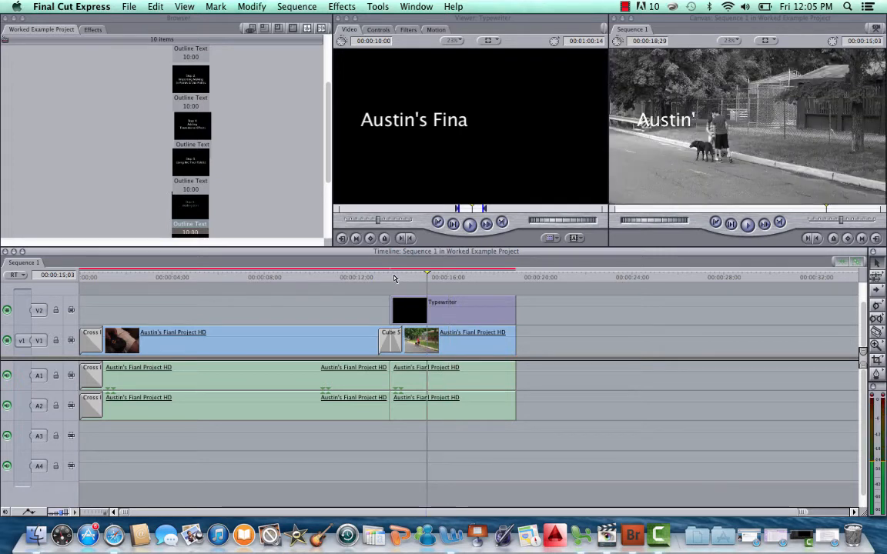
click(395, 277)
key(space)
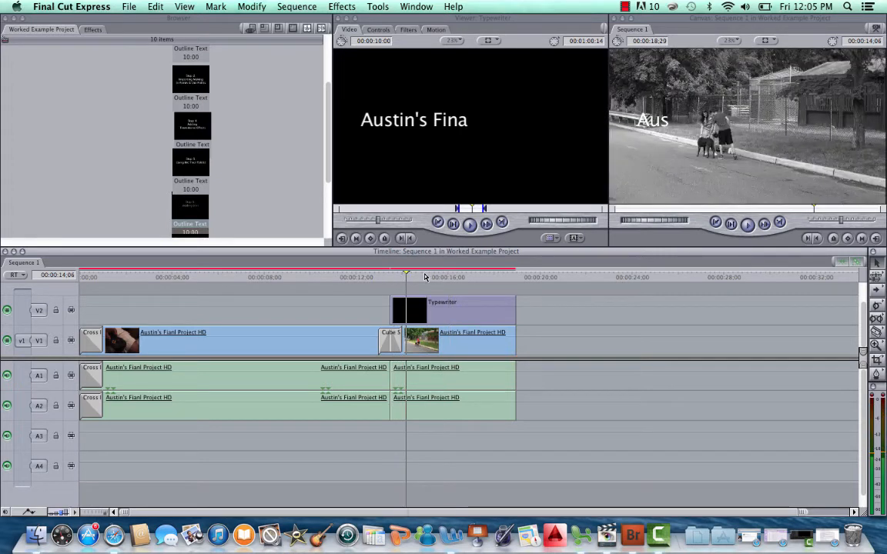
click(446, 279)
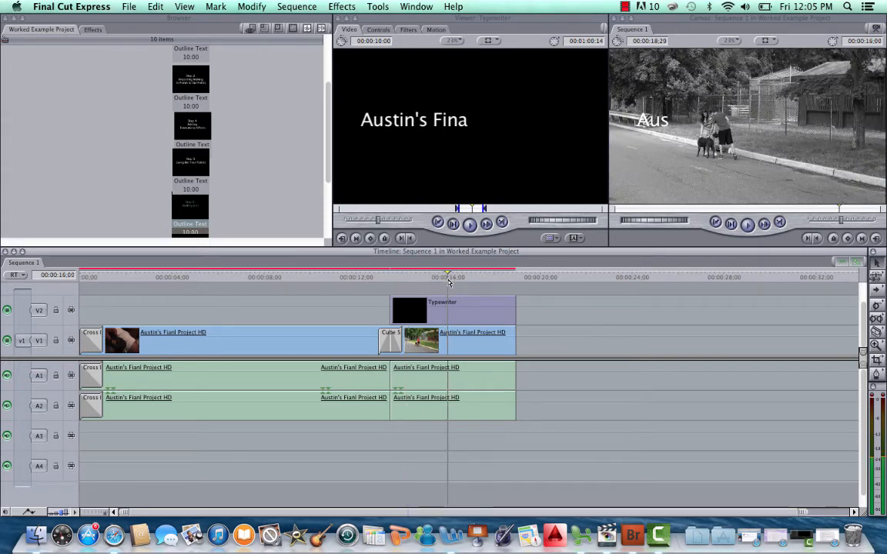
click(448, 282)
click(466, 277)
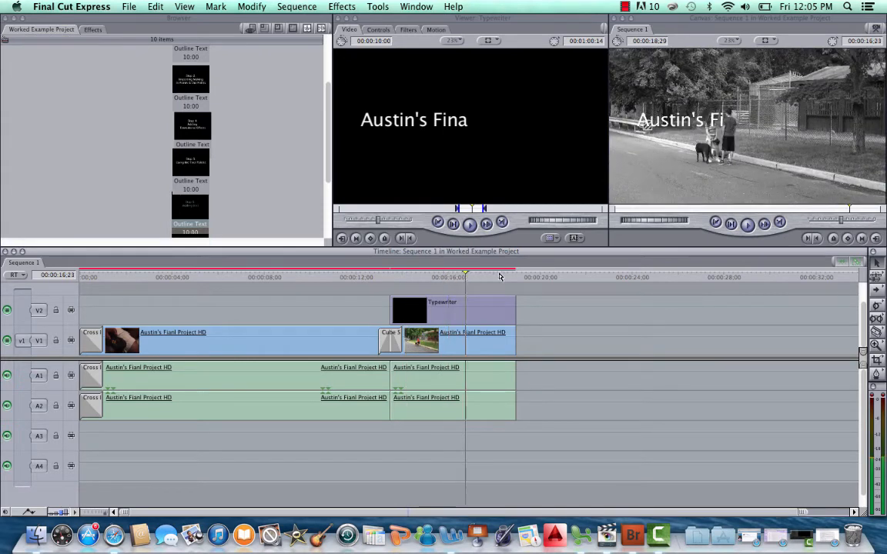
click(500, 277)
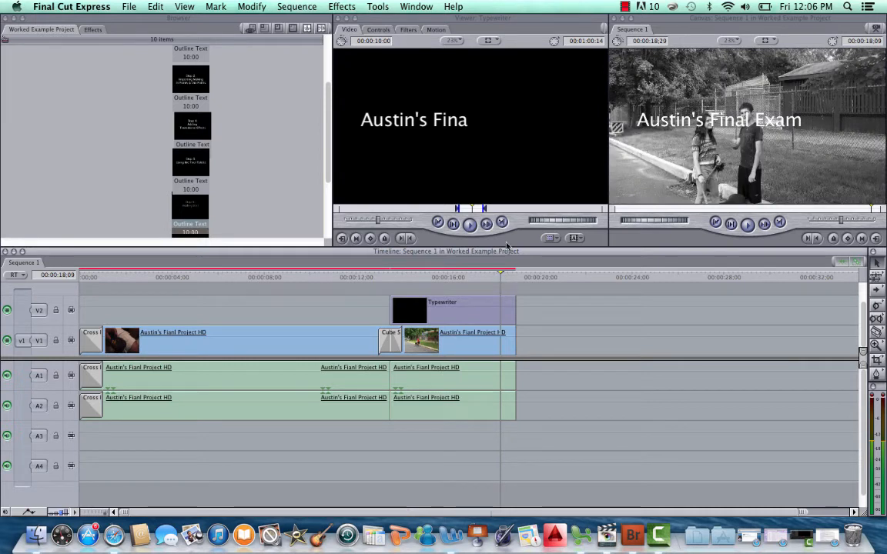
Step: View the "Step 6: Exporting Steps" title in the Viewer
click(628, 6)
click(647, 31)
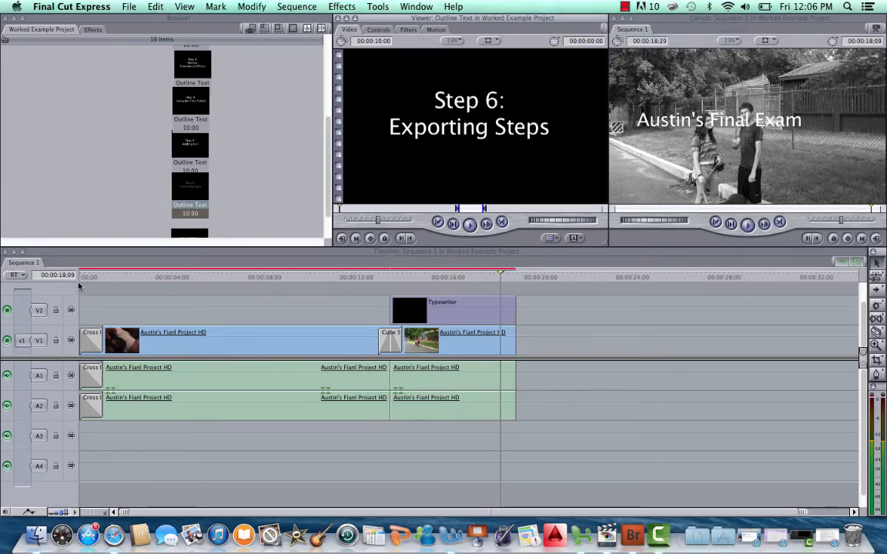
Step: Roll the edit point between the two V1 clips, with its Cube Spin transition, back to about 00:00:09;10
drag(88, 287, 90, 289)
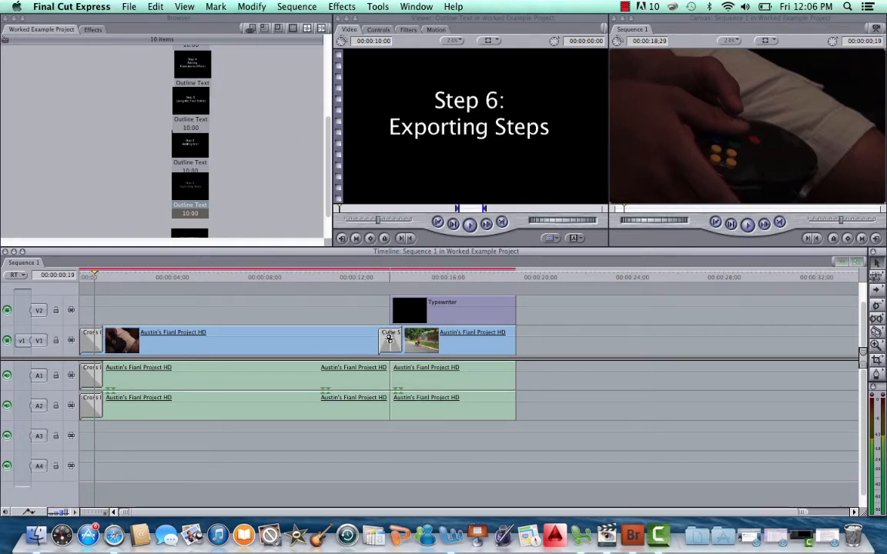
drag(292, 343, 292, 342)
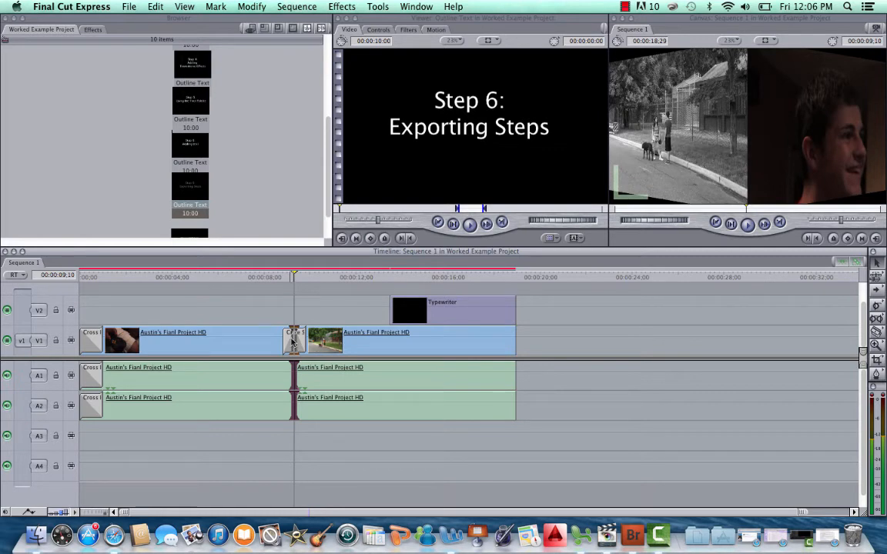
Step: Start exporting Sequence 1 using QuickTime Conversion
click(127, 7)
mouse_move(177, 187)
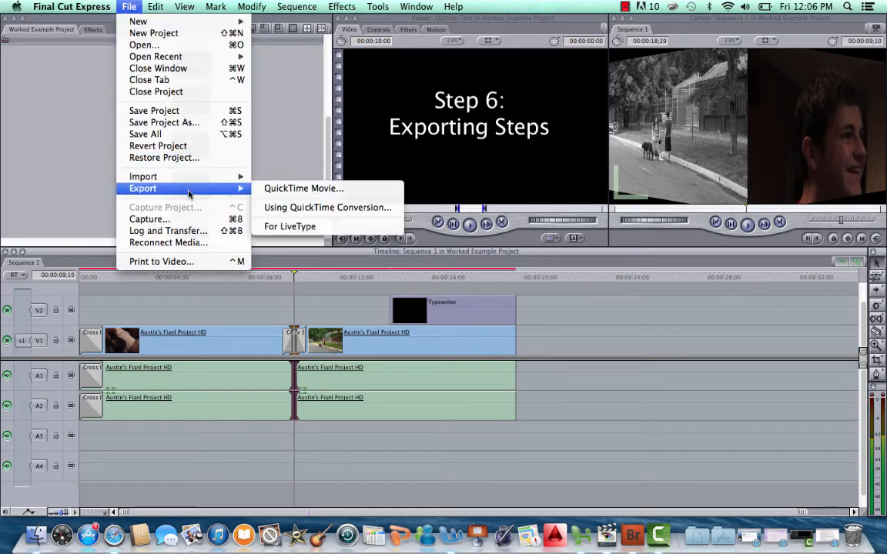
click(279, 208)
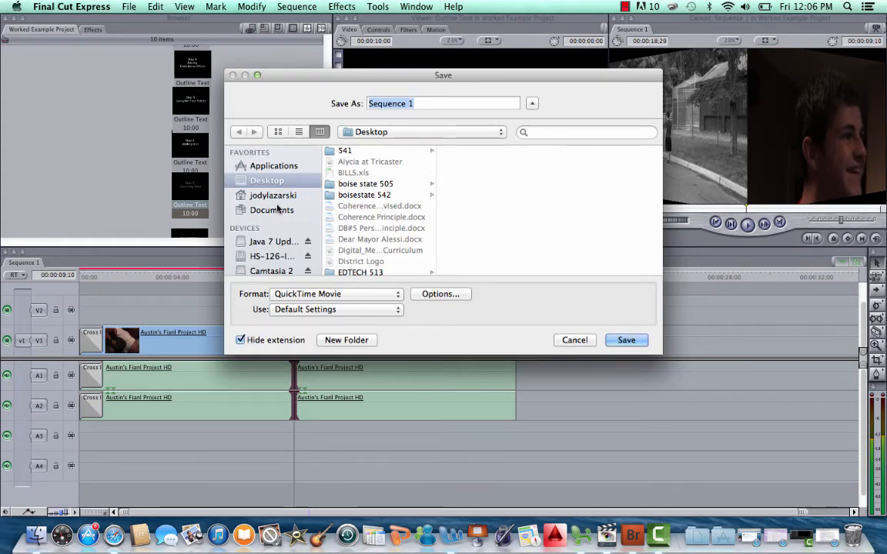
Step: Switch to Safari and open the "Export Settings & Uploading to SchoolTube or MSG" page of the Digital Media site
click(827, 536)
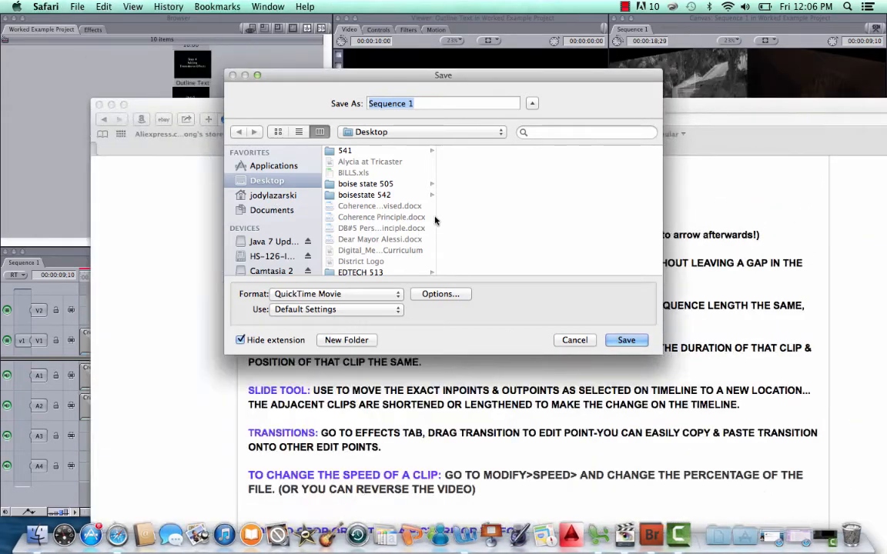
scroll(762, 247, up, 15)
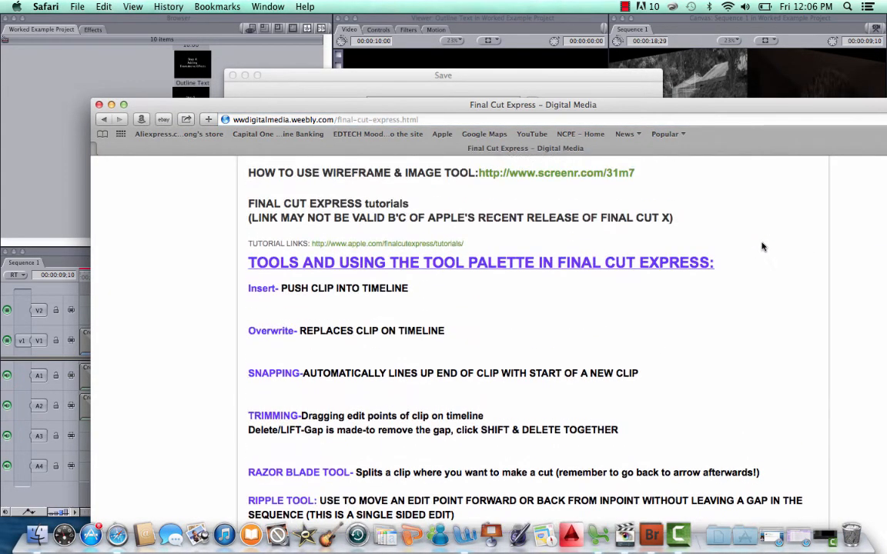
scroll(762, 246, up, 8)
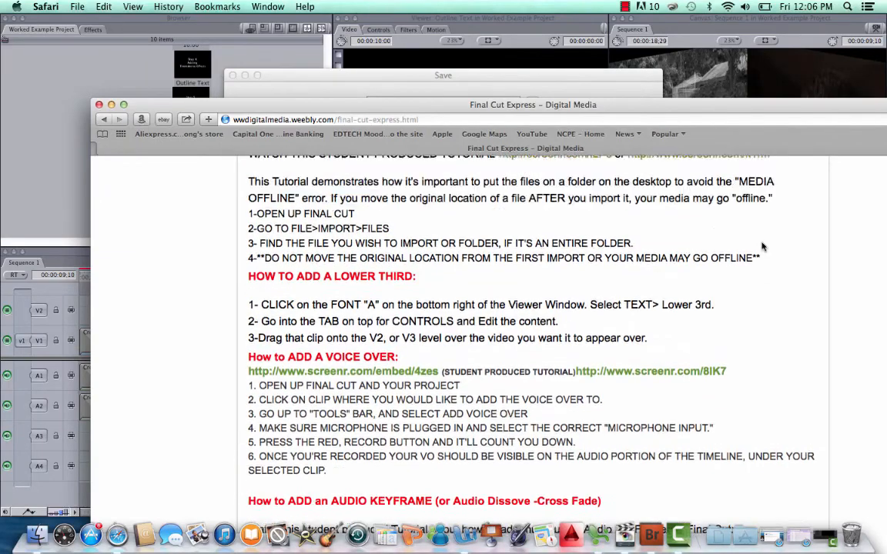
scroll(762, 245, up, 10)
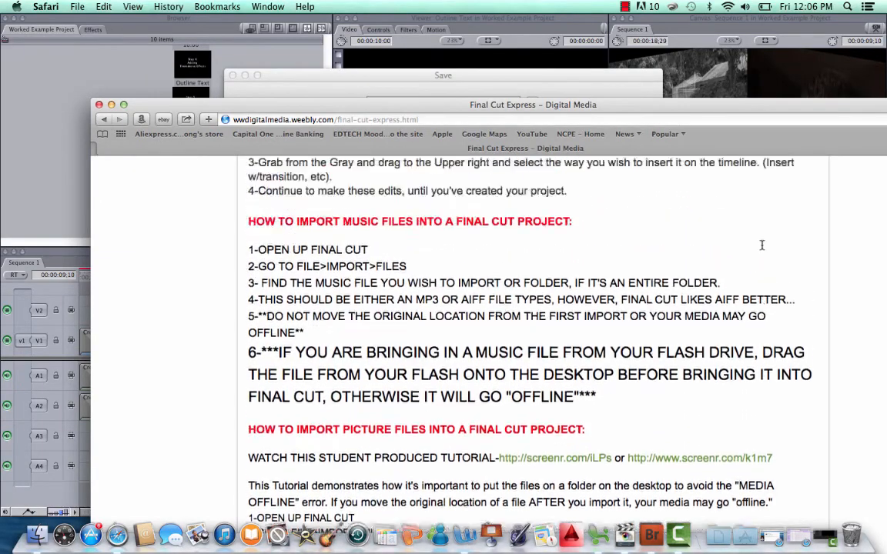
scroll(762, 254, up, 5)
mouse_move(759, 303)
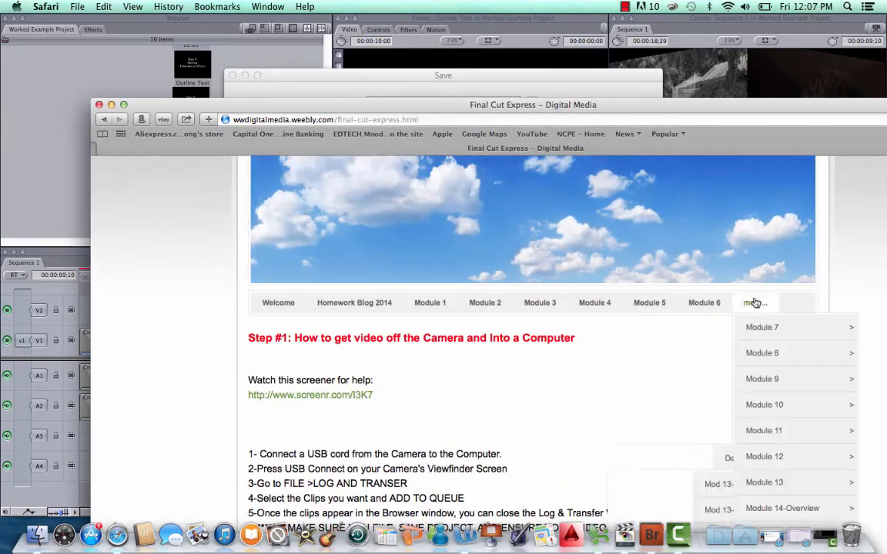
scroll(758, 318, down, 5)
scroll(758, 316, down, 3)
click(760, 304)
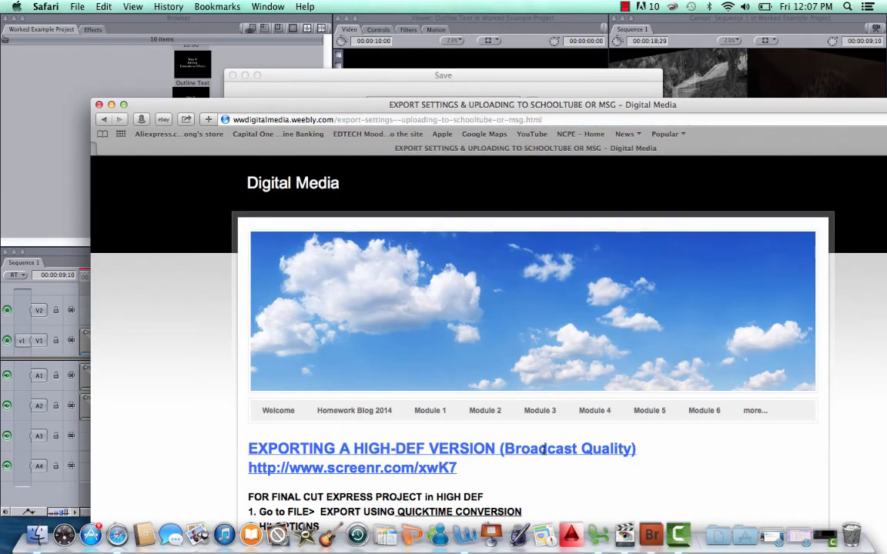
Step: Read the page's instructions for exporting a high-def version and a compressed version of a Final Cut Express project
scroll(544, 450, down, 3)
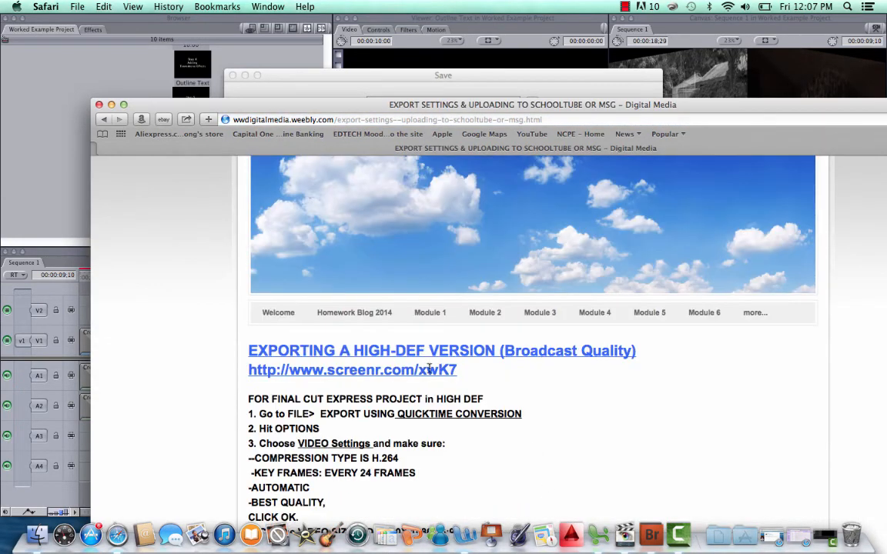
scroll(428, 369, down, 7)
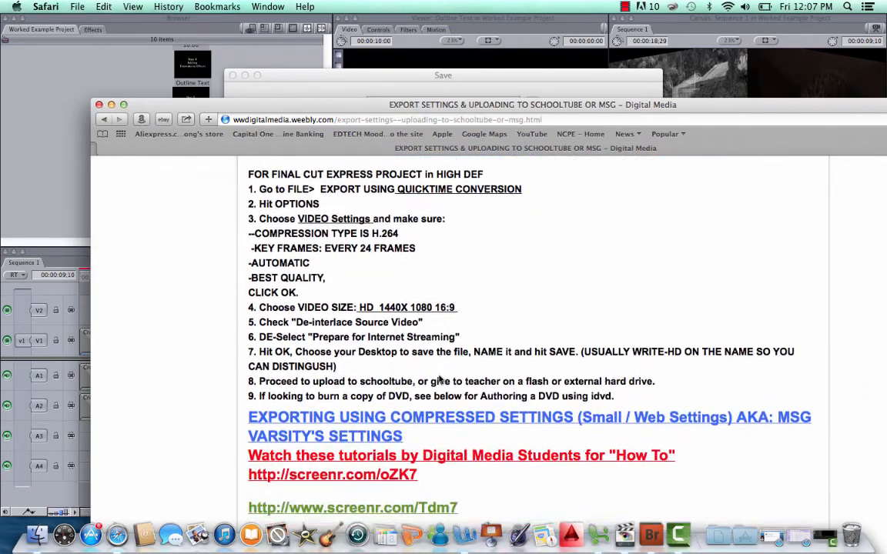
scroll(534, 404, down, 5)
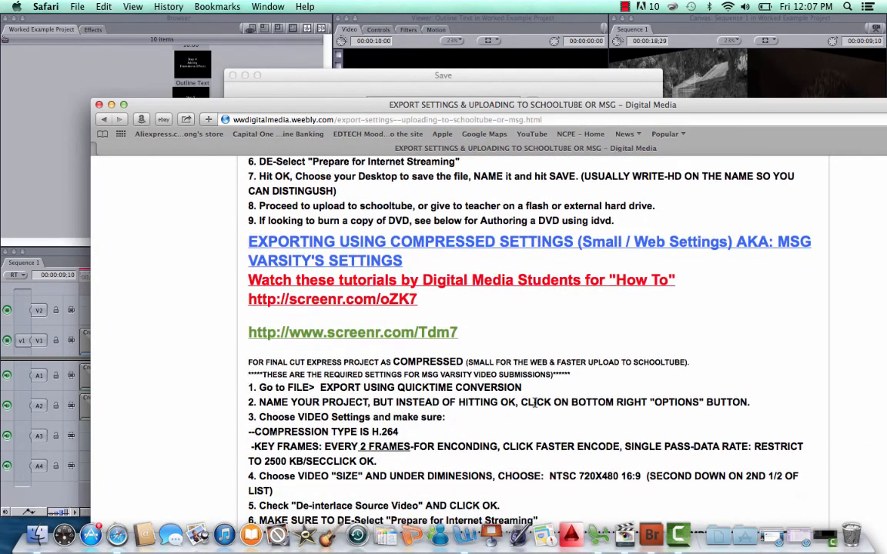
scroll(535, 401, down, 2)
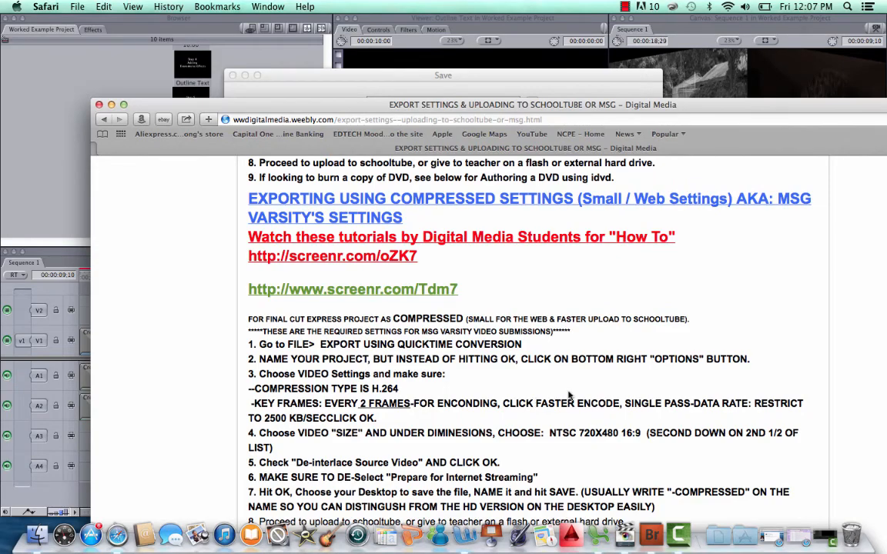
Step: Compare the page's compressed export settings for MSG Varsity with its high-def broadcast settings once more
scroll(451, 348, down, 3)
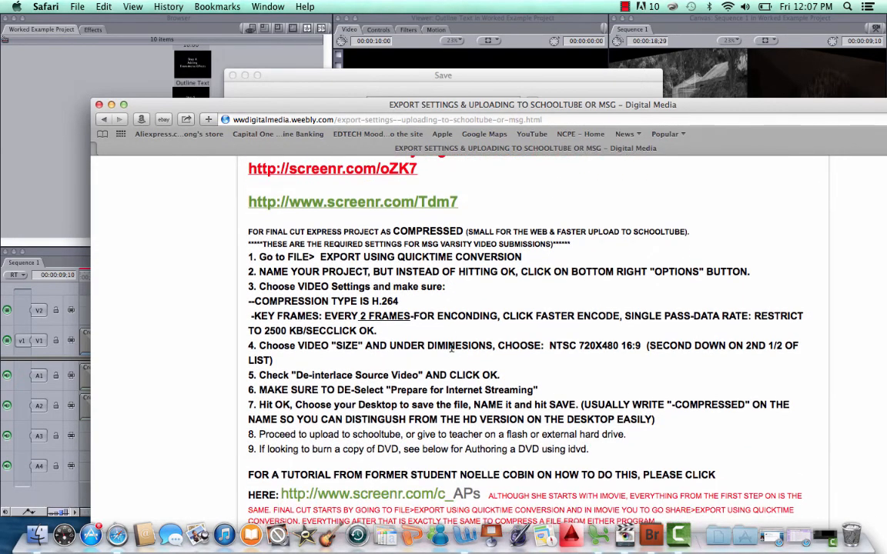
scroll(452, 347, down, 3)
scroll(452, 348, up, 6)
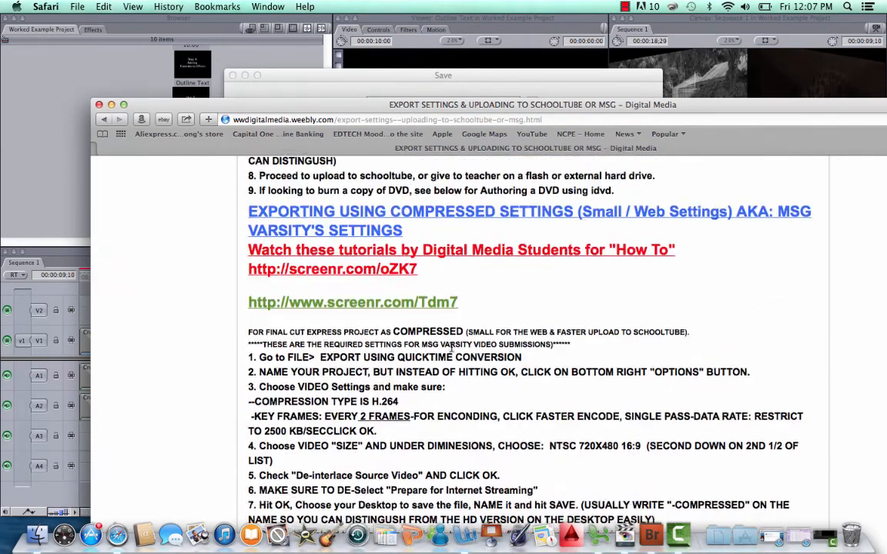
scroll(451, 348, up, 10)
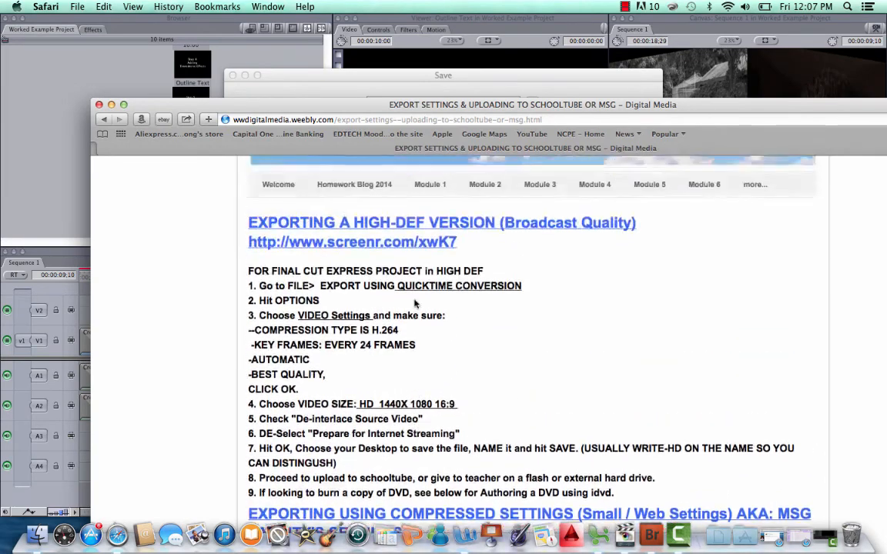
scroll(393, 285, up, 1)
scroll(485, 247, down, 3)
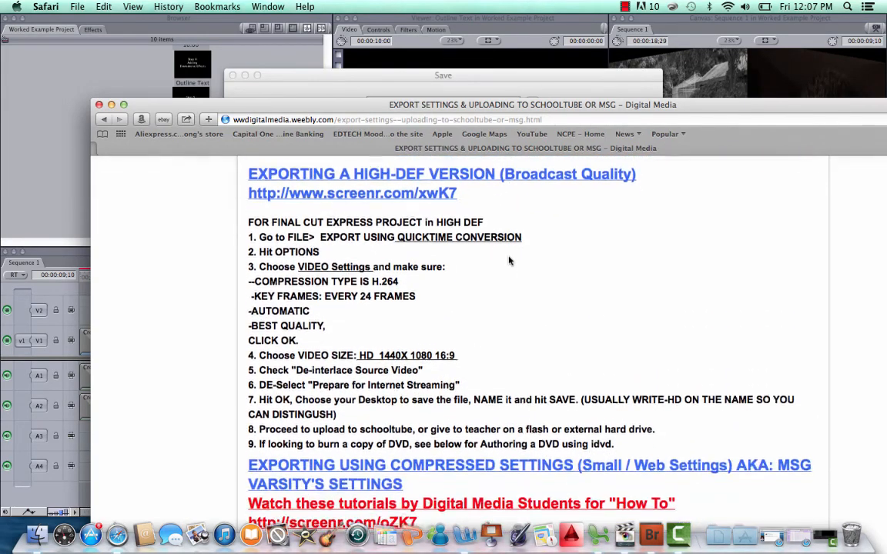
scroll(508, 260, down, 5)
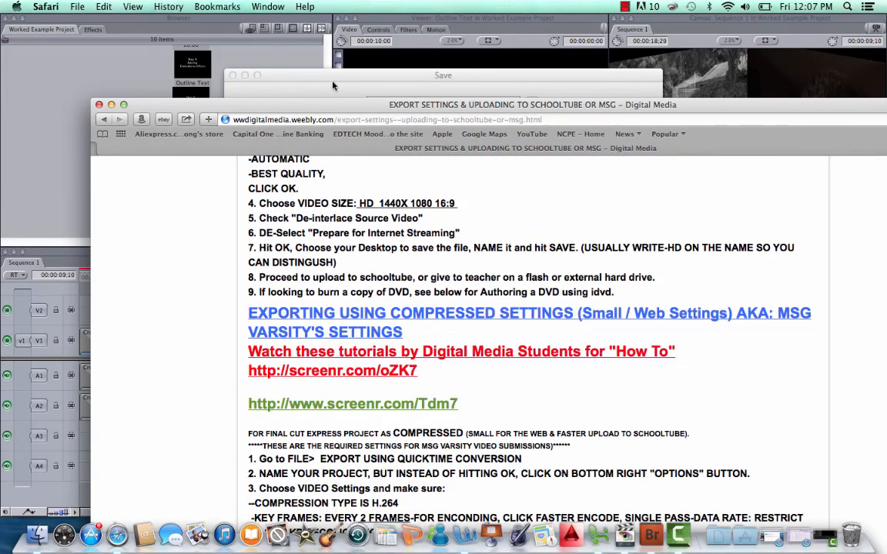
Step: Switch back to Final Cut Express, name the export with the student's first name plus "final", and open the movie's video compression settings
click(333, 85)
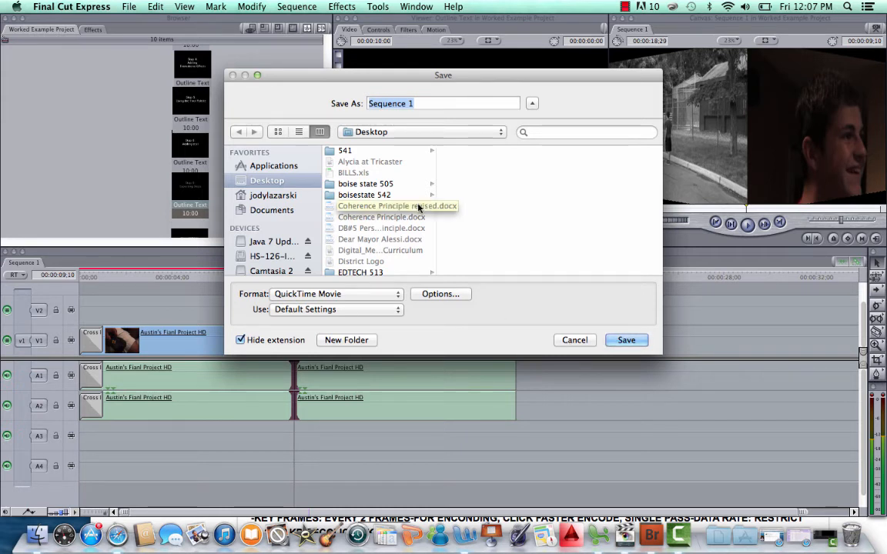
text(Austin's final)
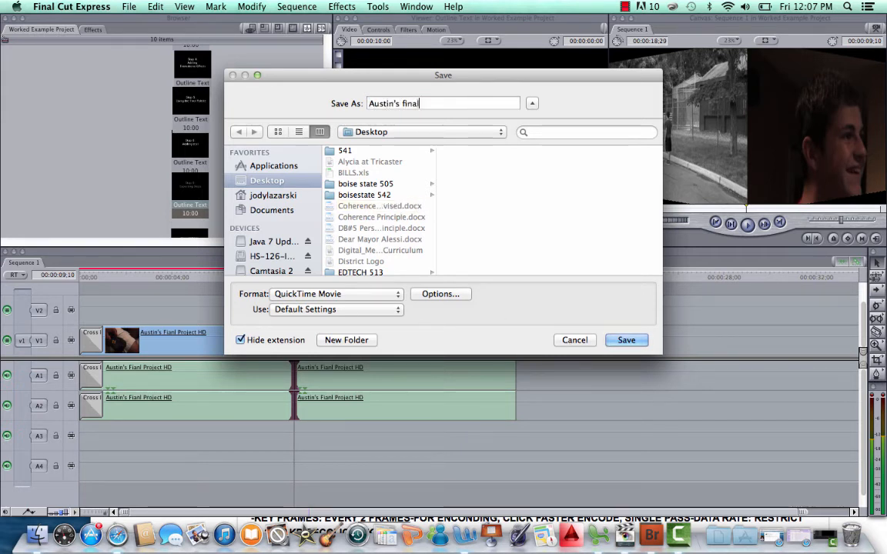
click(426, 298)
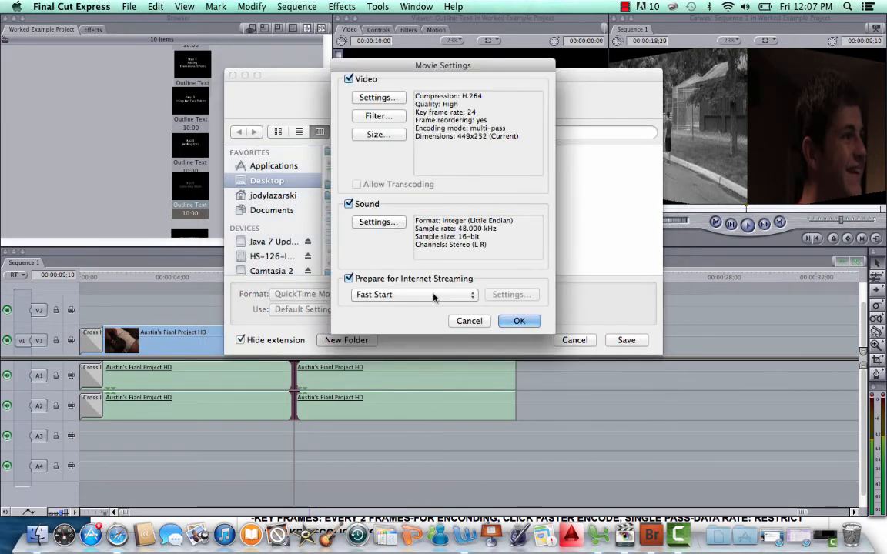
click(435, 297)
click(361, 94)
click(397, 98)
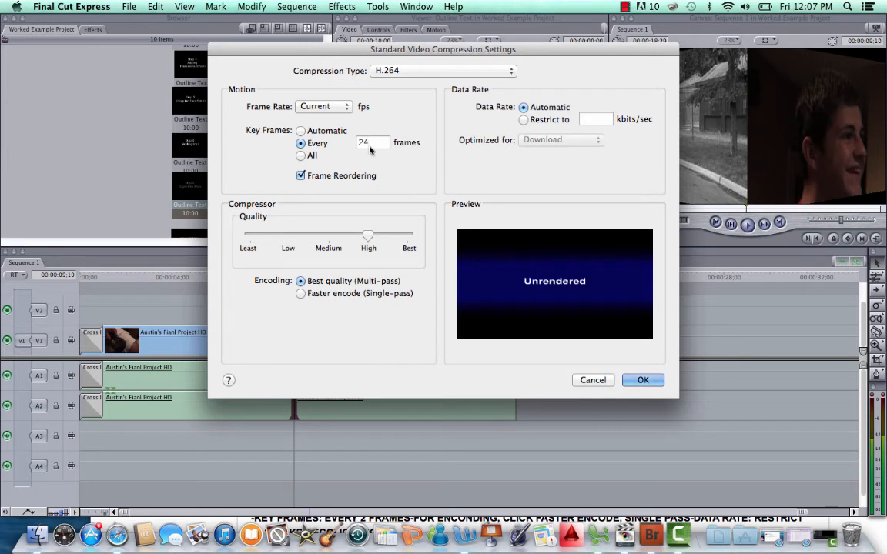
Step: Try Faster encode (Single-pass) and a restricted data rate, returning to Best quality (Multi-pass) and the Automatic data rate
click(311, 295)
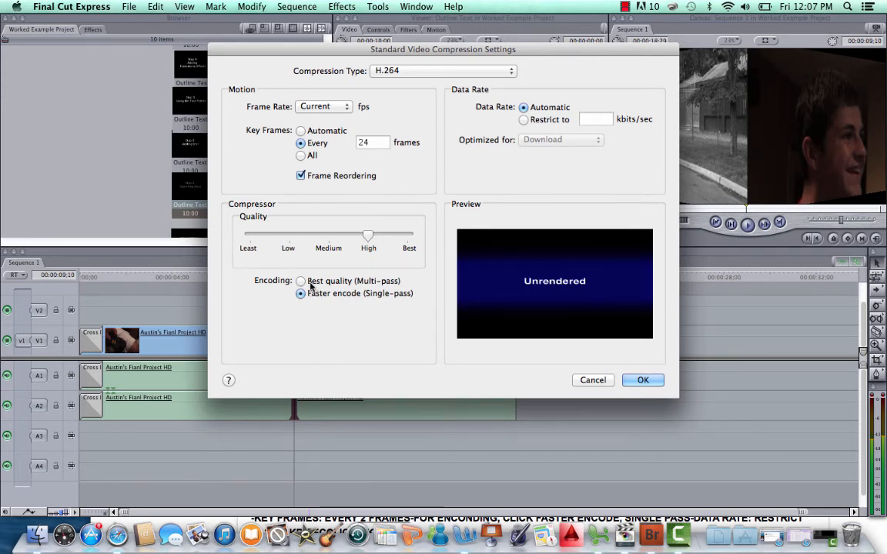
click(311, 284)
click(524, 119)
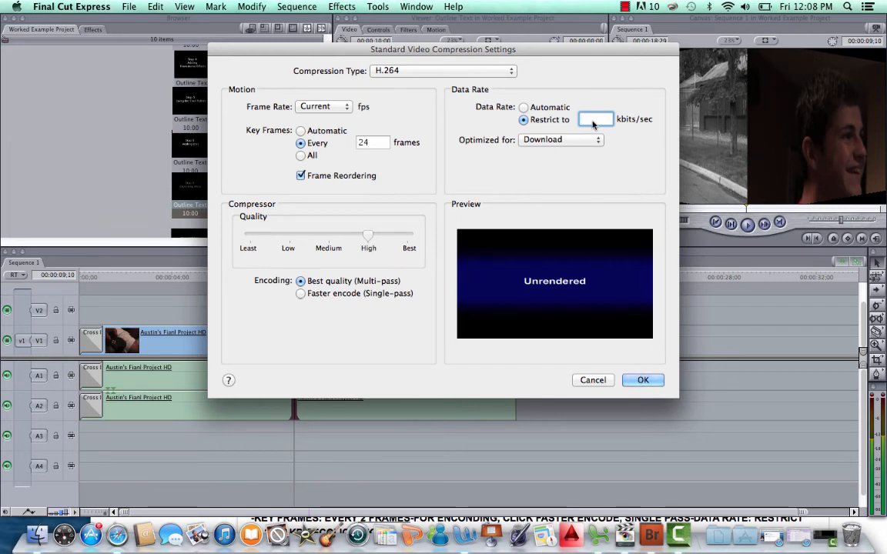
click(524, 107)
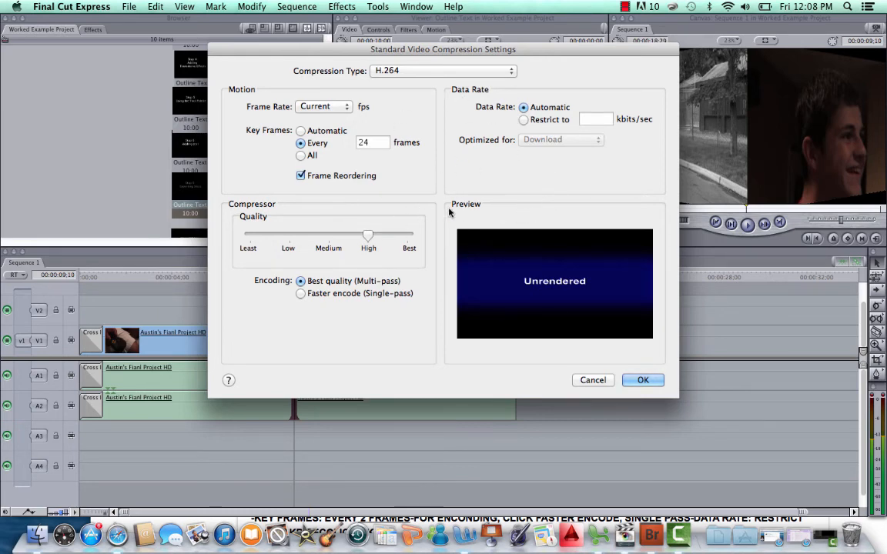
Step: Set the export size to HD 1280 x 720 16:9 with Deinterlace Source Video enabled, and turn off Prepare for Internet Streaming
click(643, 380)
click(360, 133)
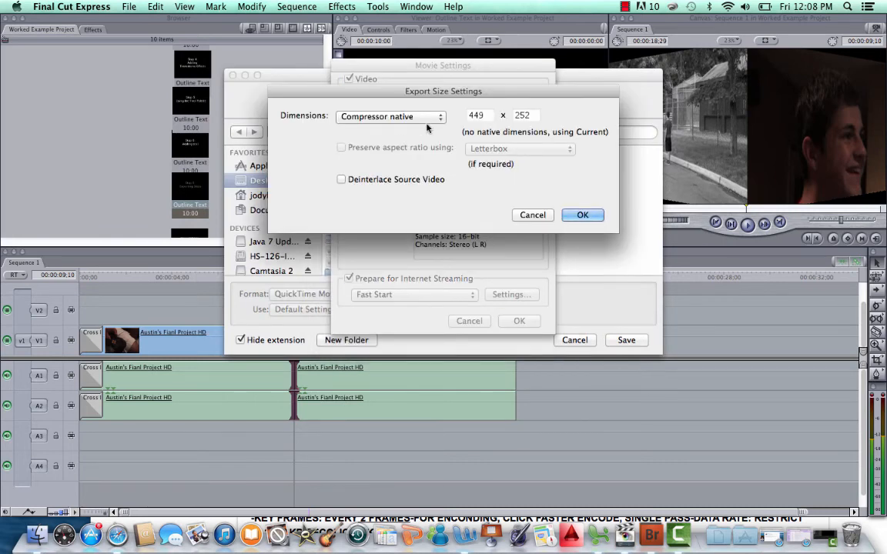
click(389, 115)
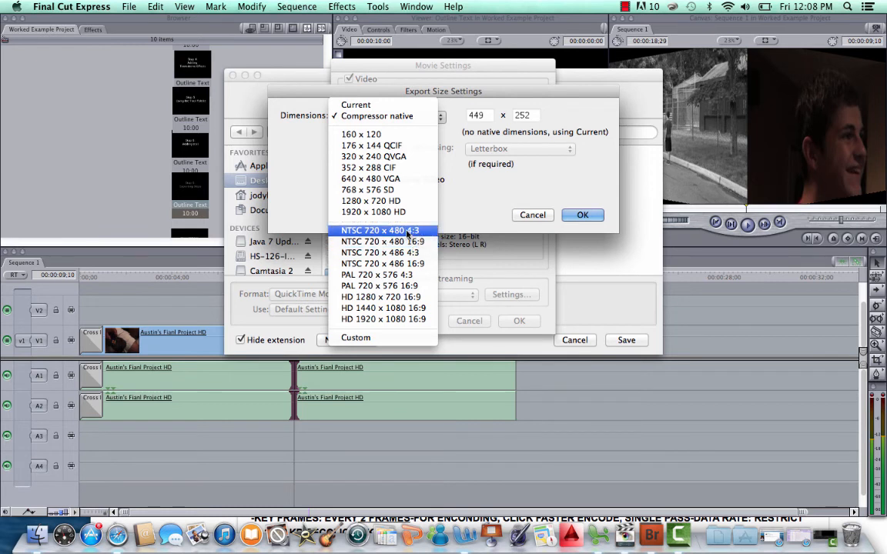
click(409, 298)
click(422, 181)
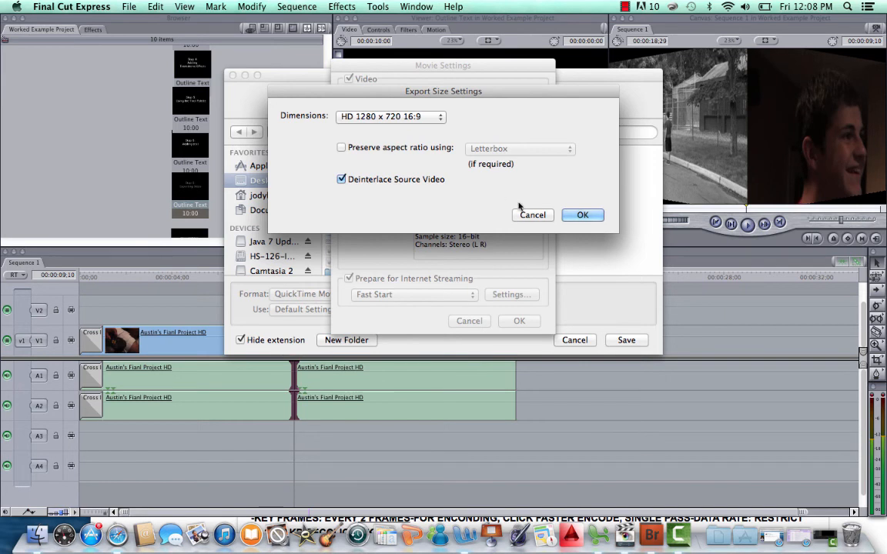
click(579, 215)
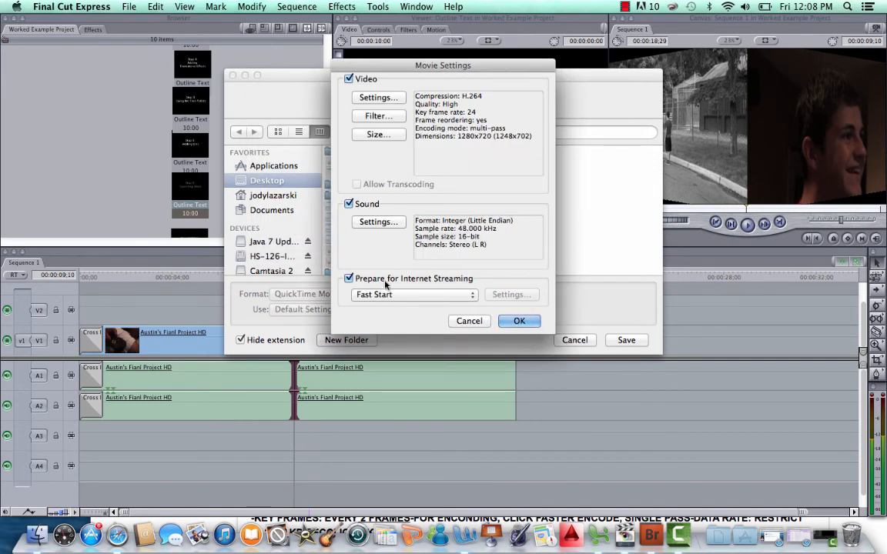
click(356, 279)
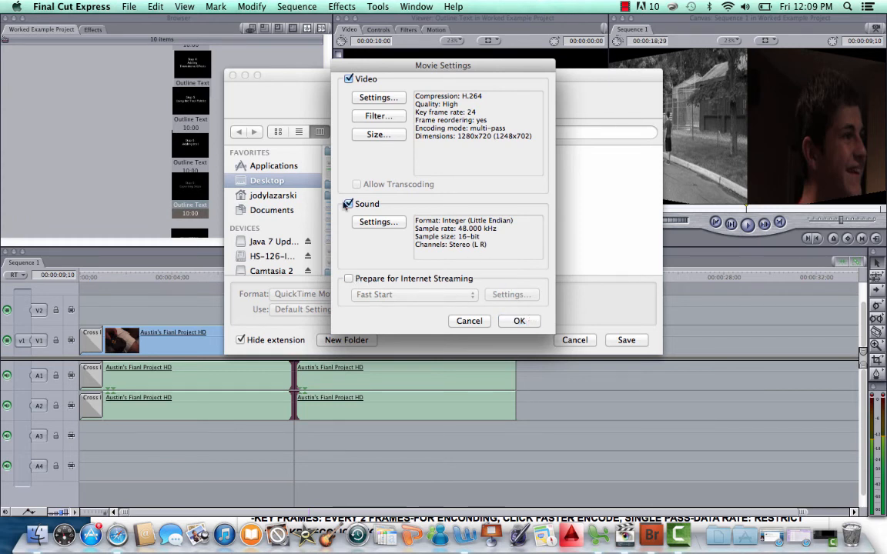
click(520, 321)
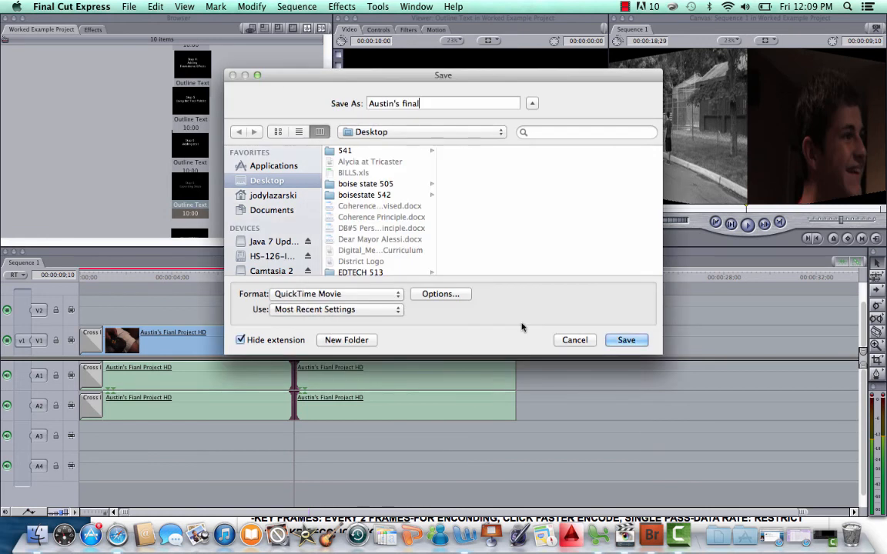
Step: Append "-HD" to the file name and start saving the movie to the Desktop, cancelling the running export
text(-HD)
click(626, 339)
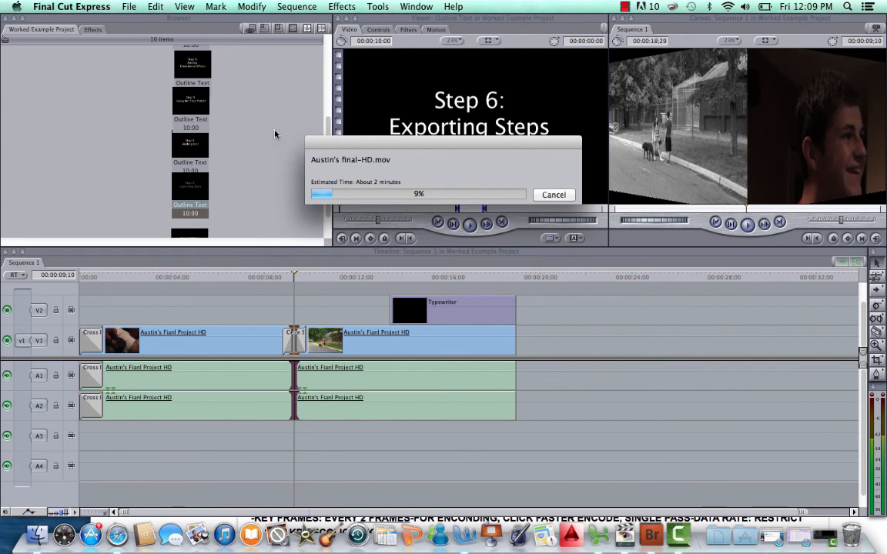
click(549, 196)
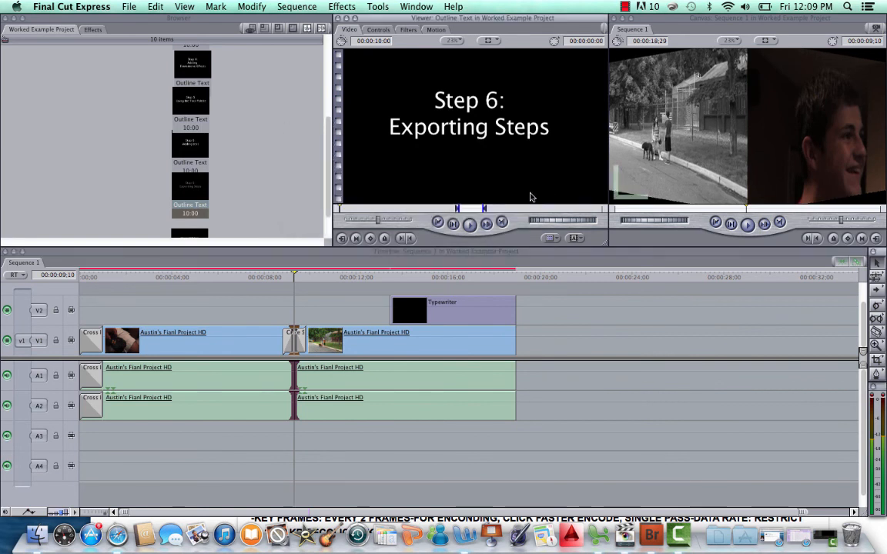
Step: Open the last Outline Text clip in the Browser in the Viewer
scroll(223, 189, down, 2)
double_click(203, 199)
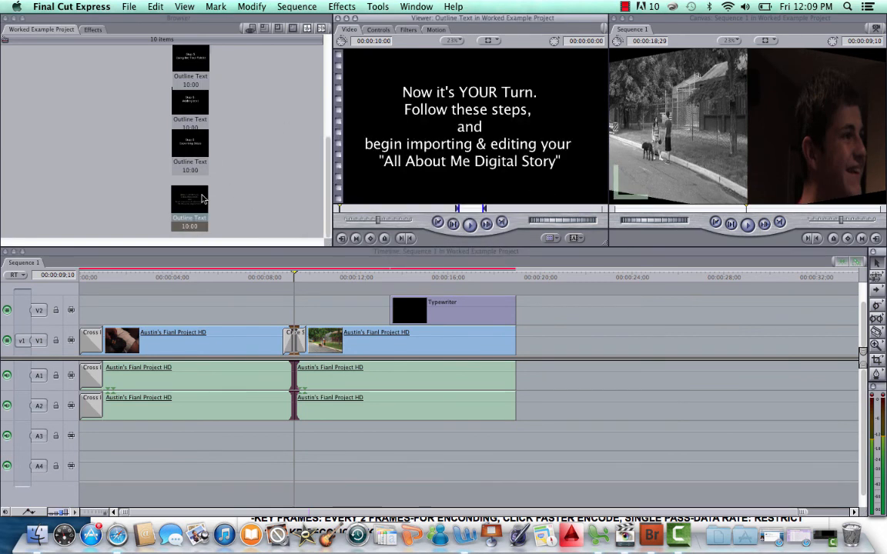